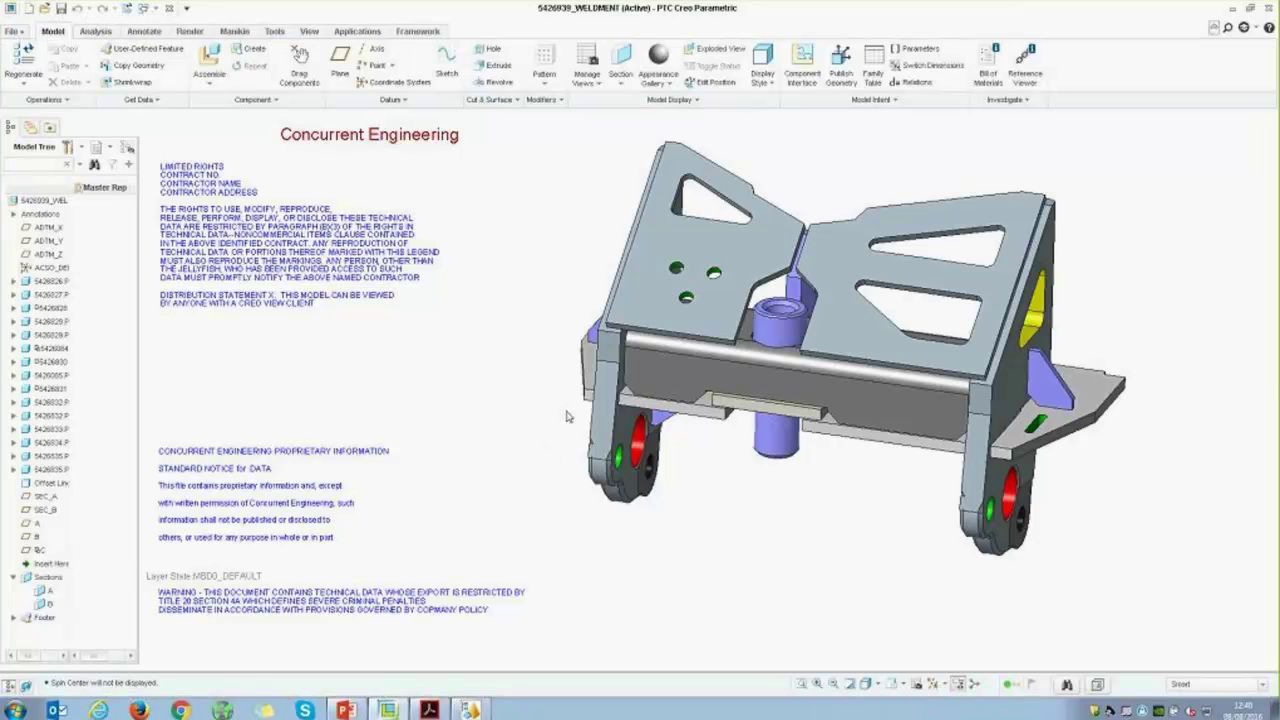
Zoom in on the 5426939_WELDMENT assembly shown in its MBD0_DEFAULT state
scroll(566, 417, "up", 2)
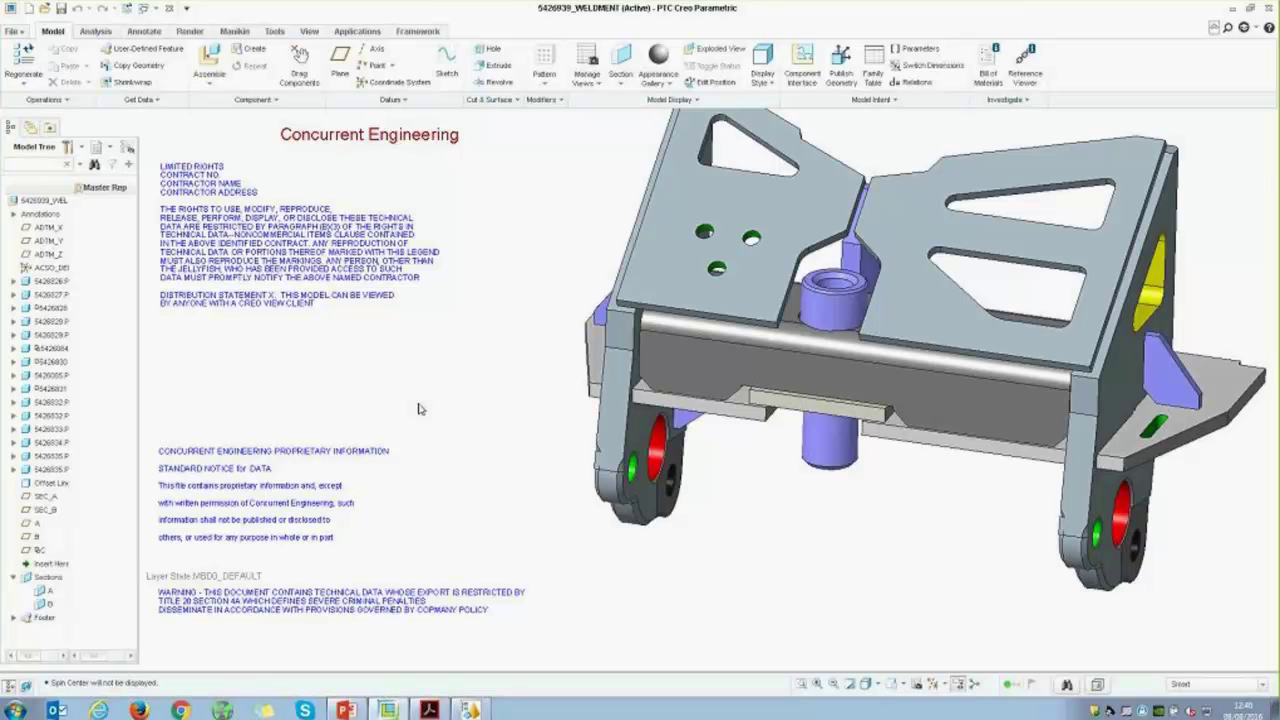
Show the Annotate ribbon and preview the weldment's saved combination states along the bottom
left_click(143, 33)
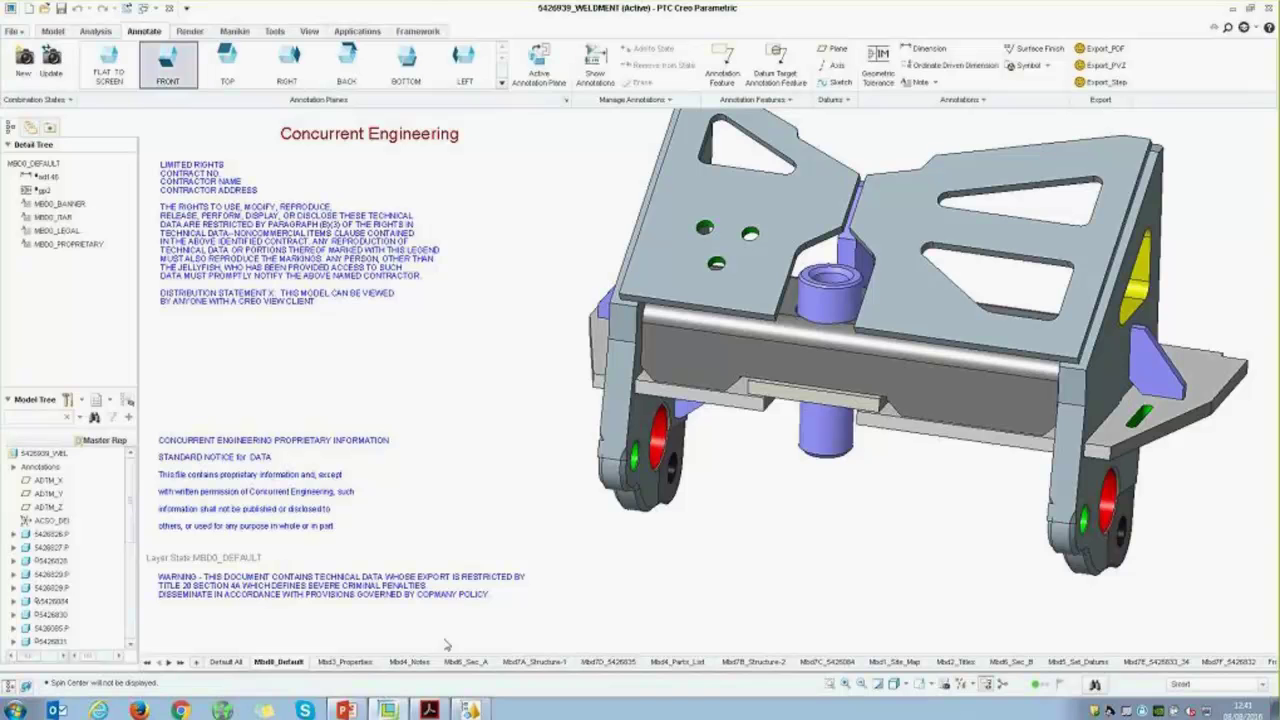
mouse_move(344, 668)
mouse_move(297, 664)
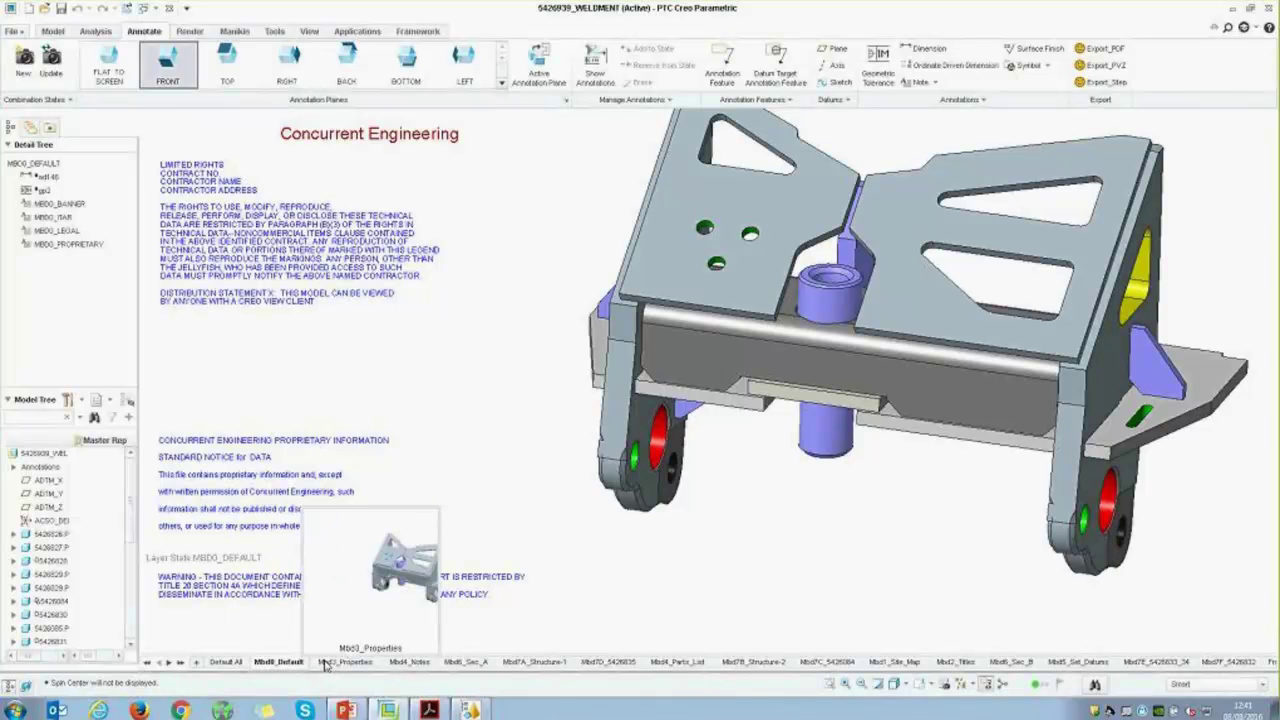
mouse_move(405, 668)
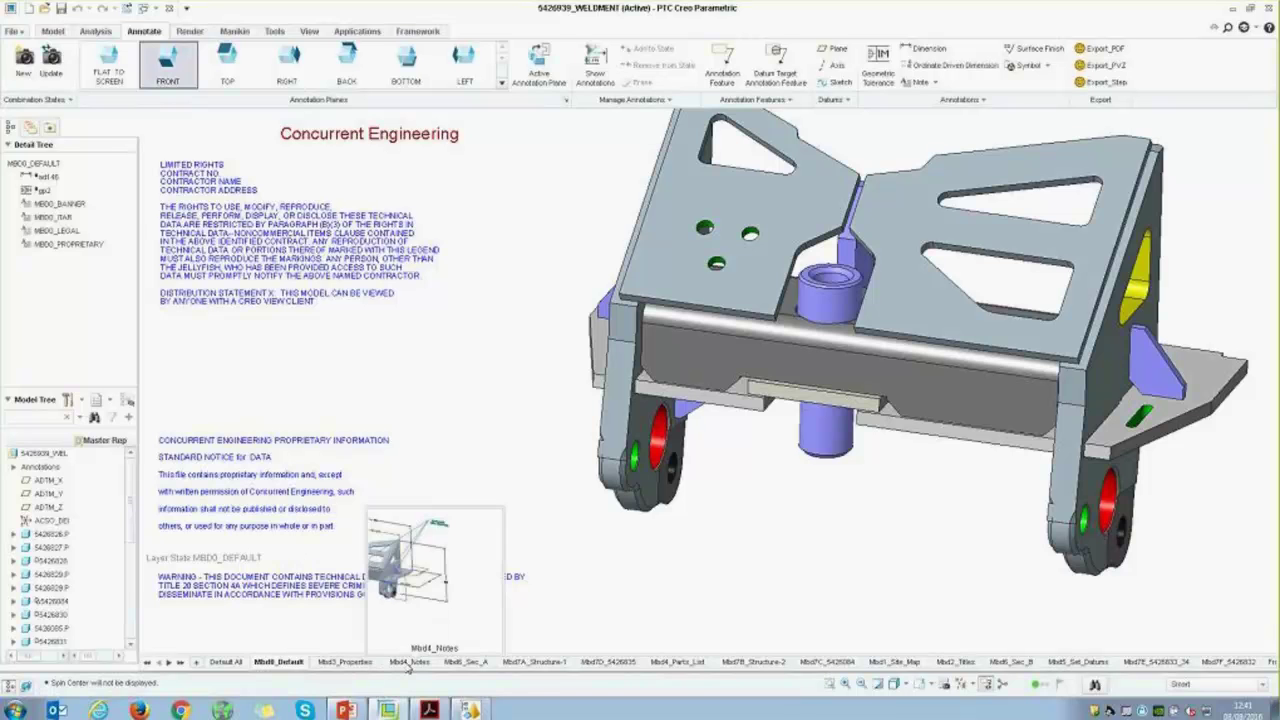
View the Mbd3_Properties and Mbd4_Notes states up close, then switch to Mbd6_Sec_A
left_click(346, 663)
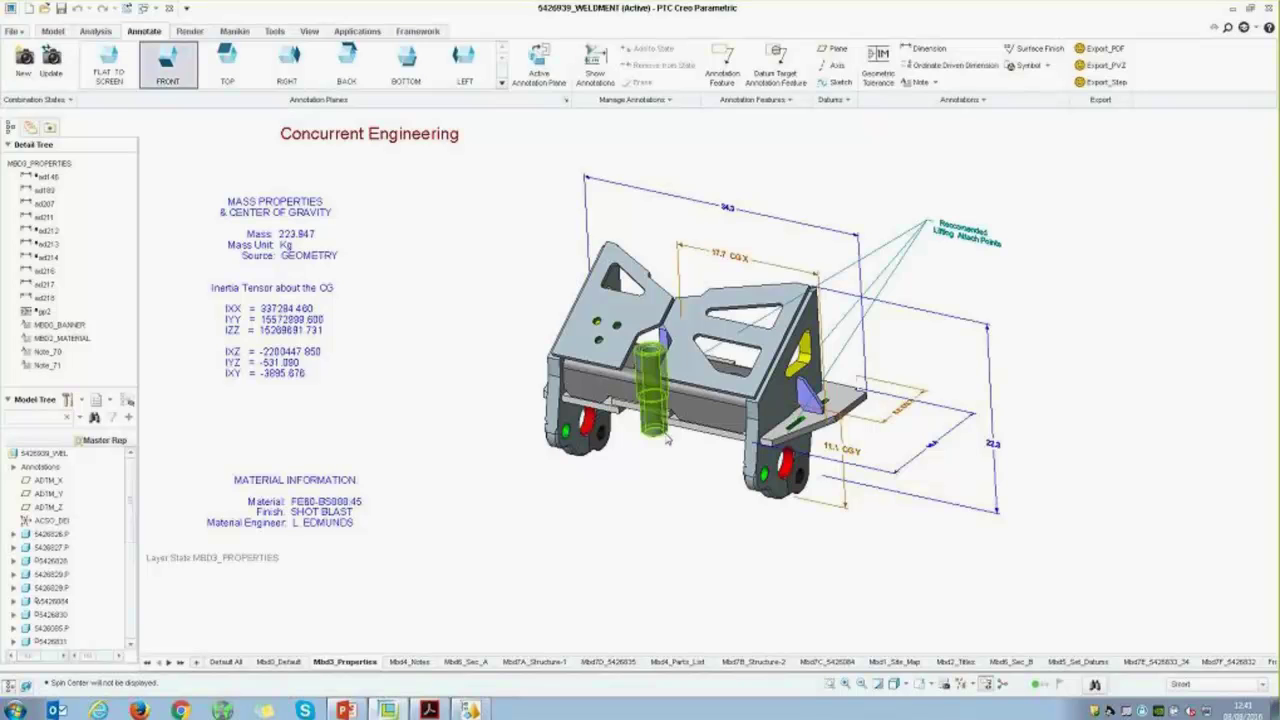
scroll(652, 460, "down", 2)
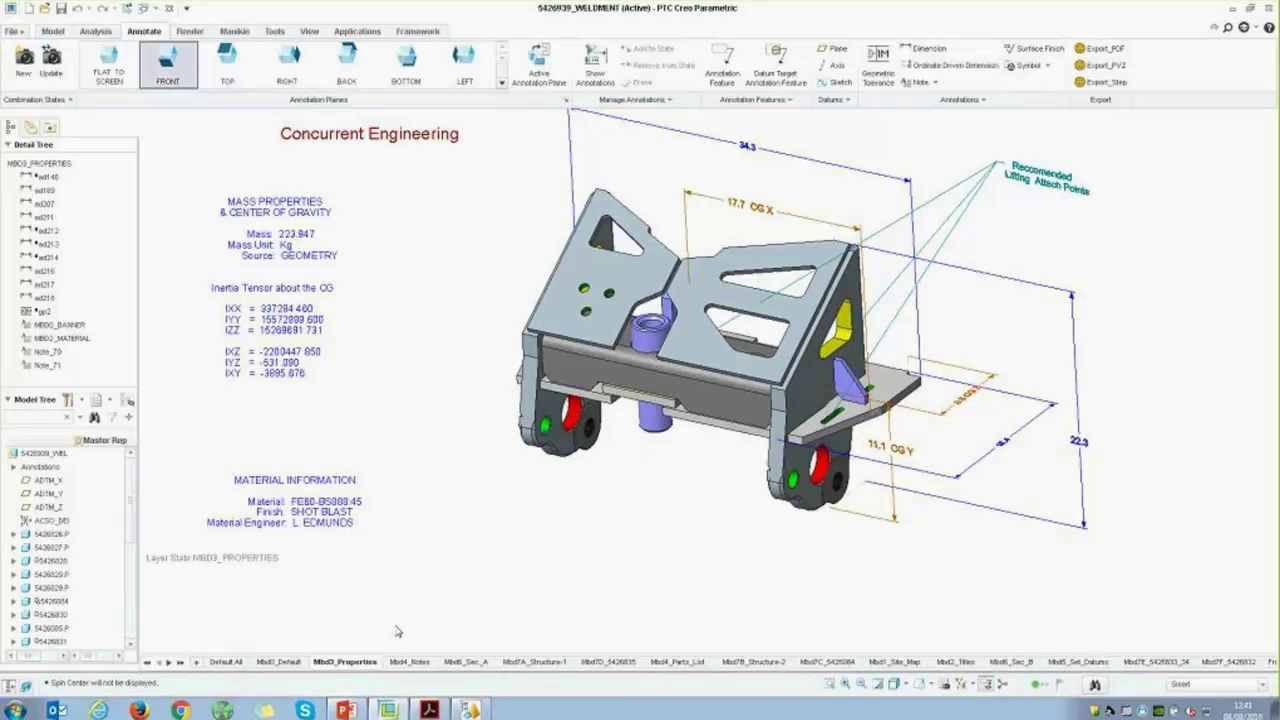
left_click(409, 662)
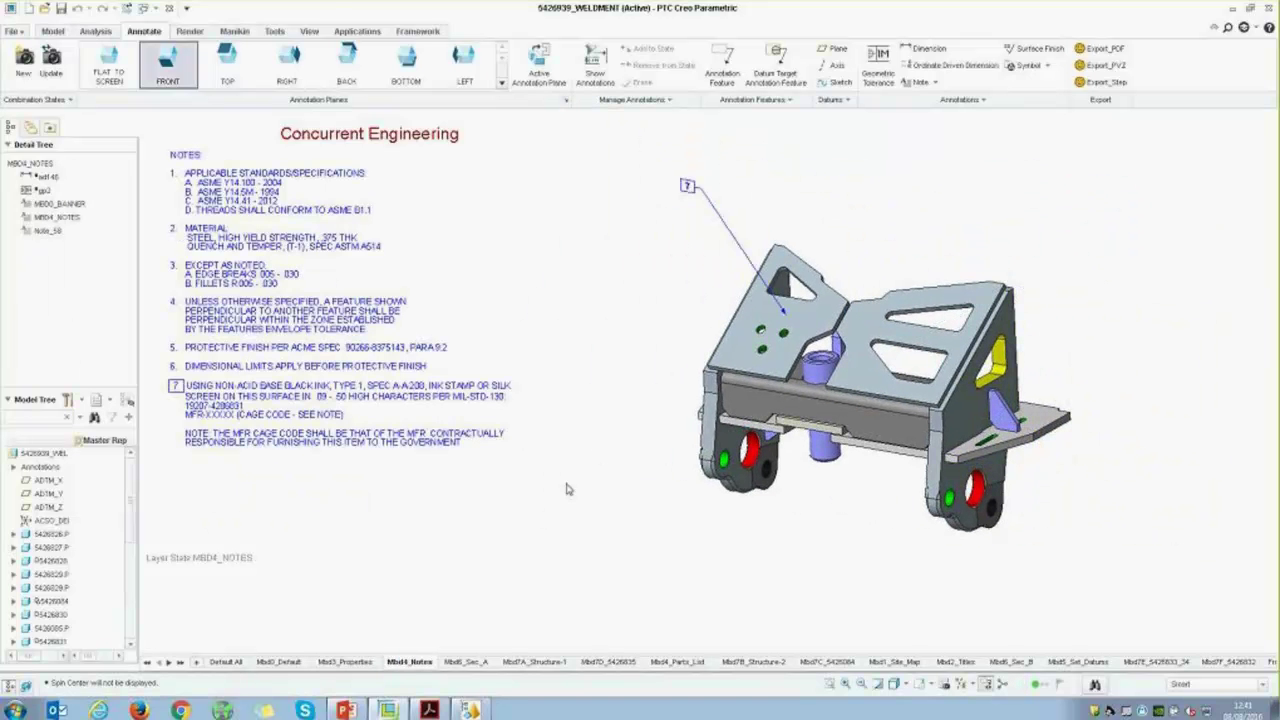
scroll(643, 339, "down", 2)
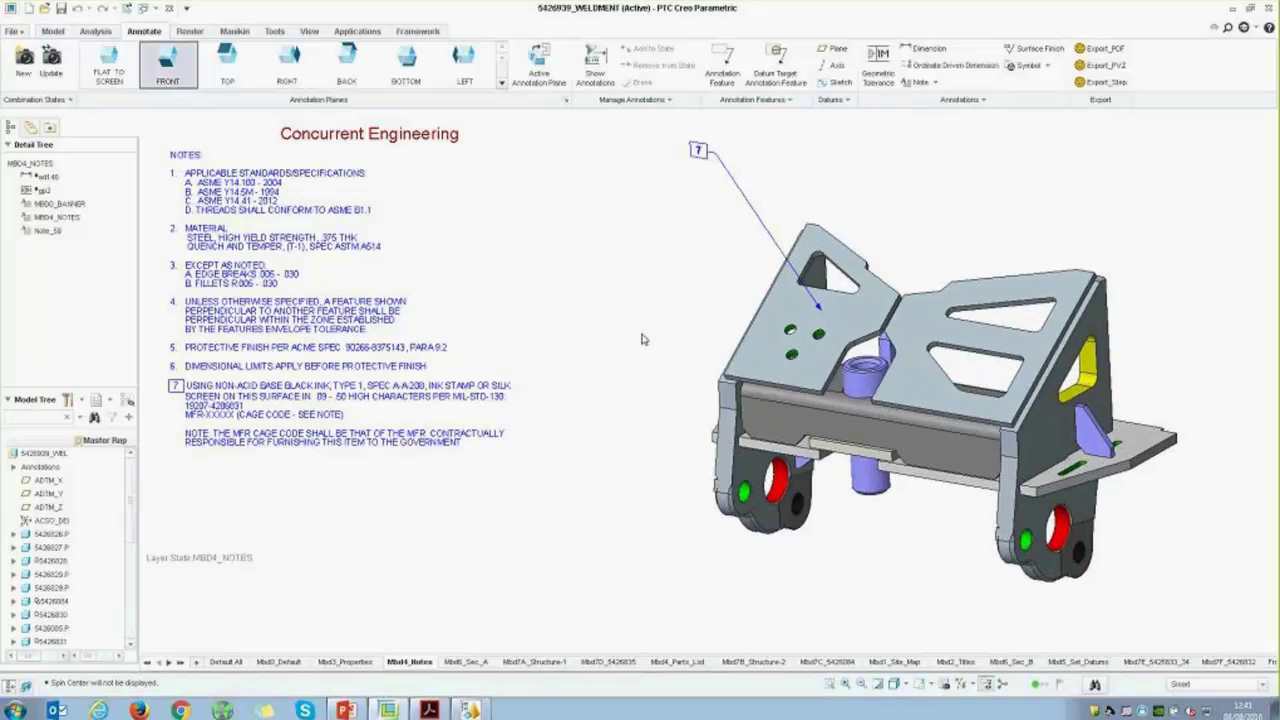
scroll(643, 339, "down", 1)
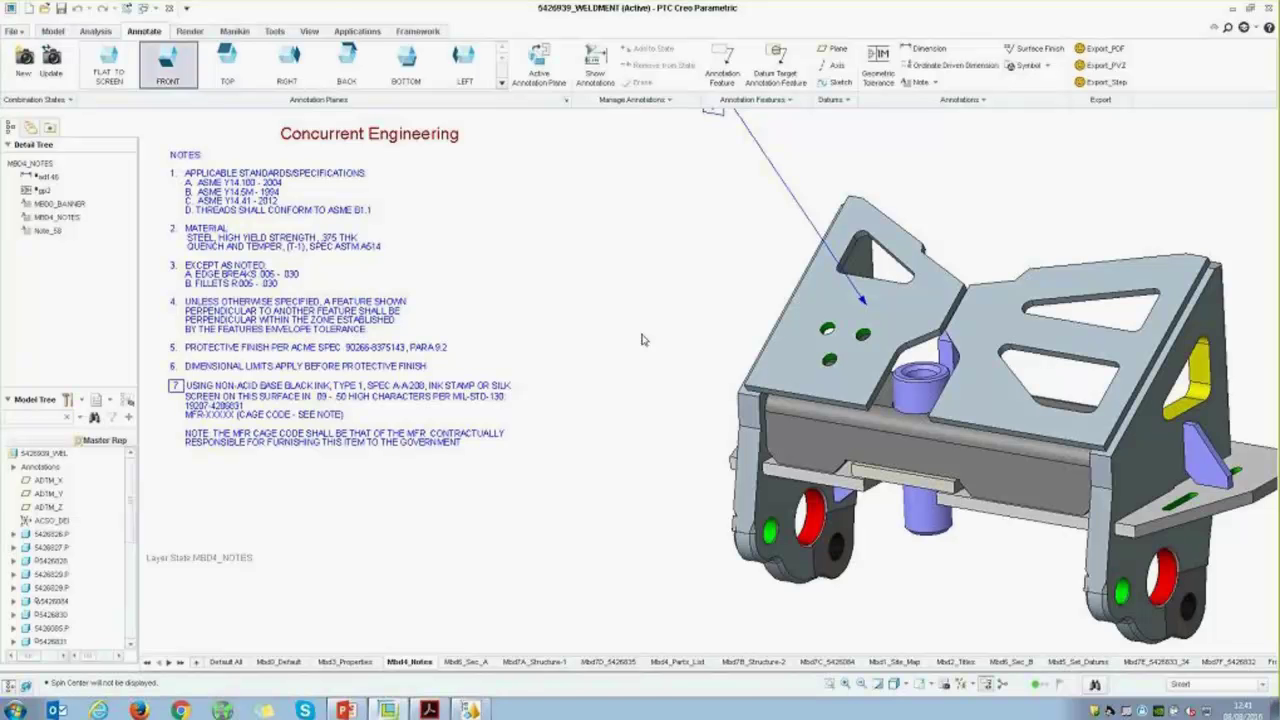
left_click(476, 664)
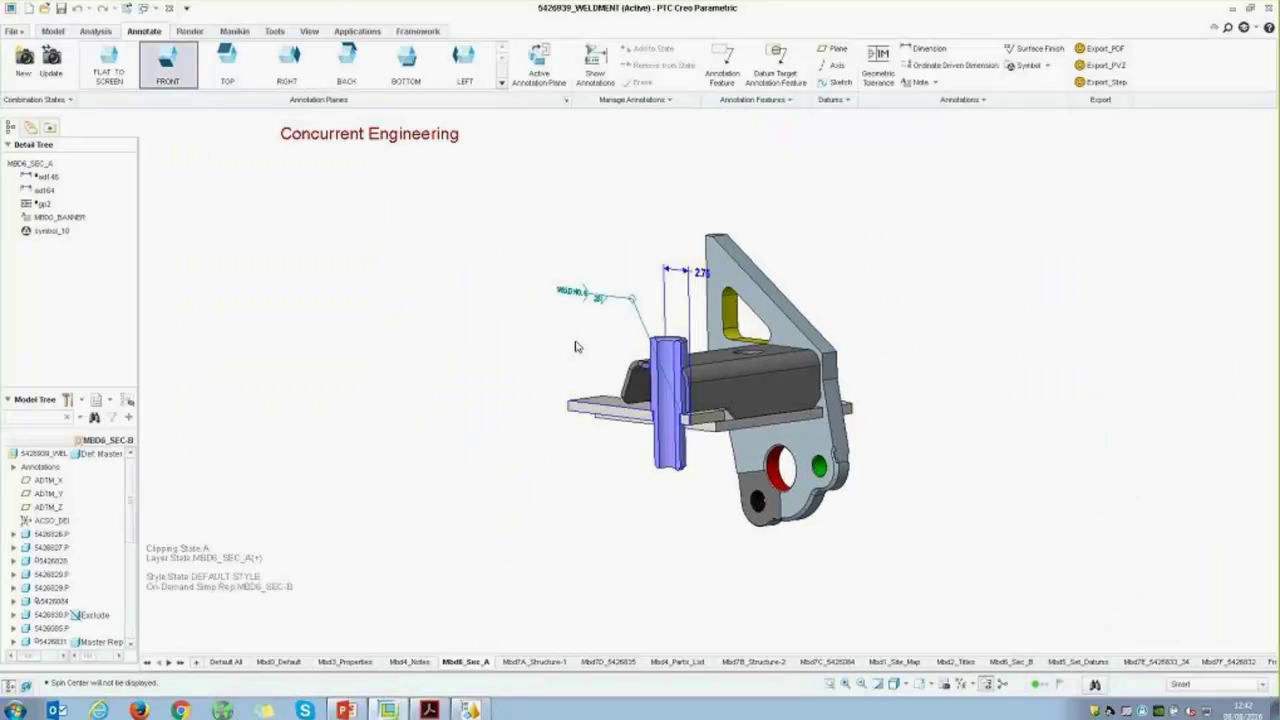
Display Mbd7A_Structure-1 with its 24.499 and 13.75 dimensions and open Show Annotations
scroll(575, 347, "up", 2)
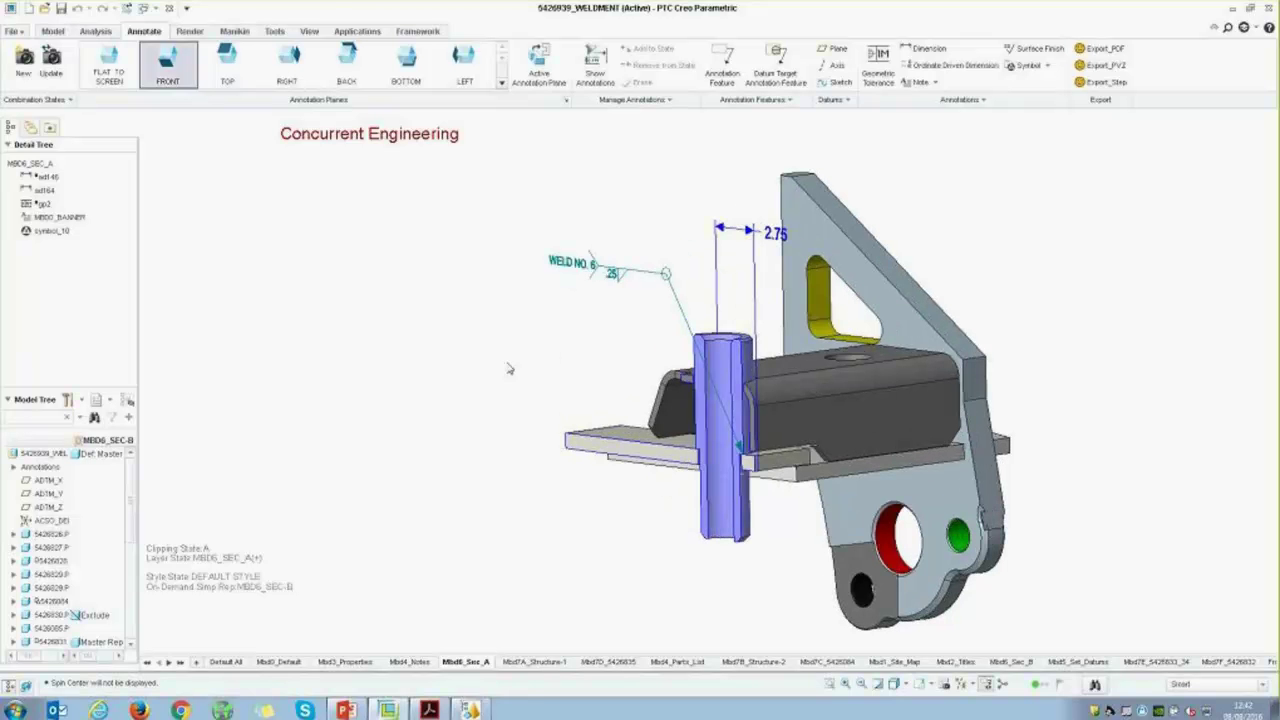
left_click(533, 664)
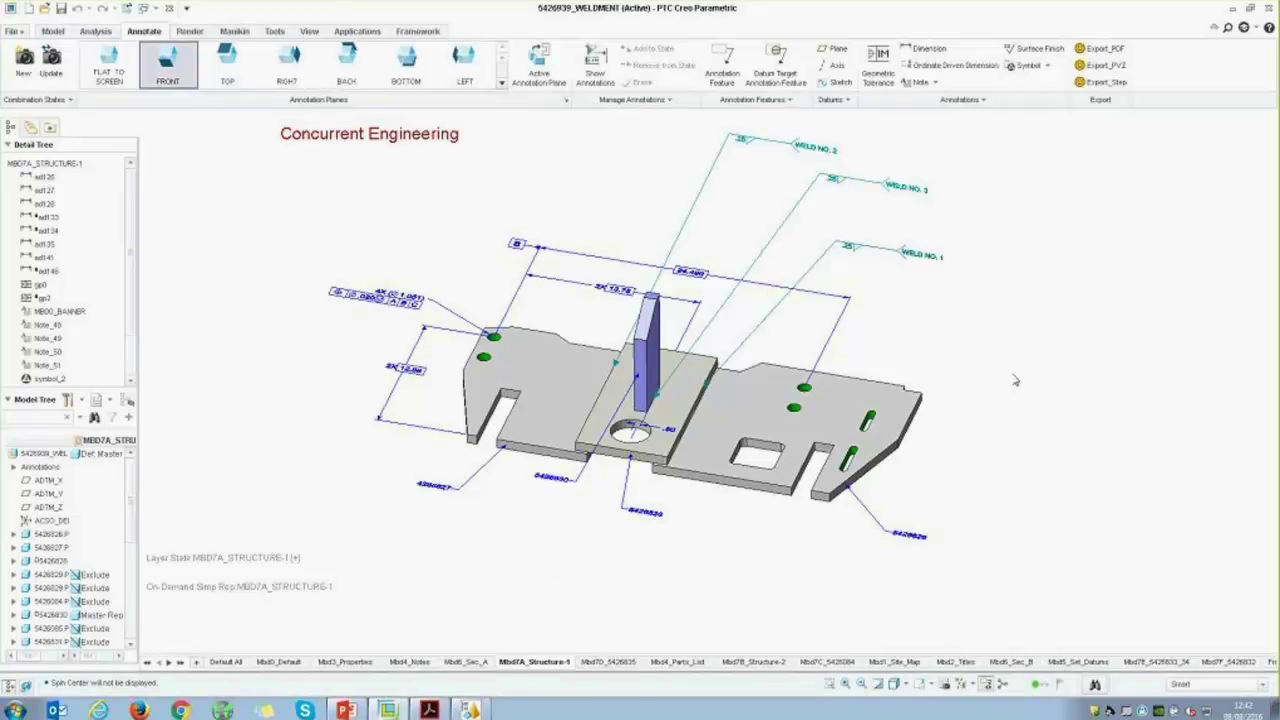
scroll(961, 358, "up", 1)
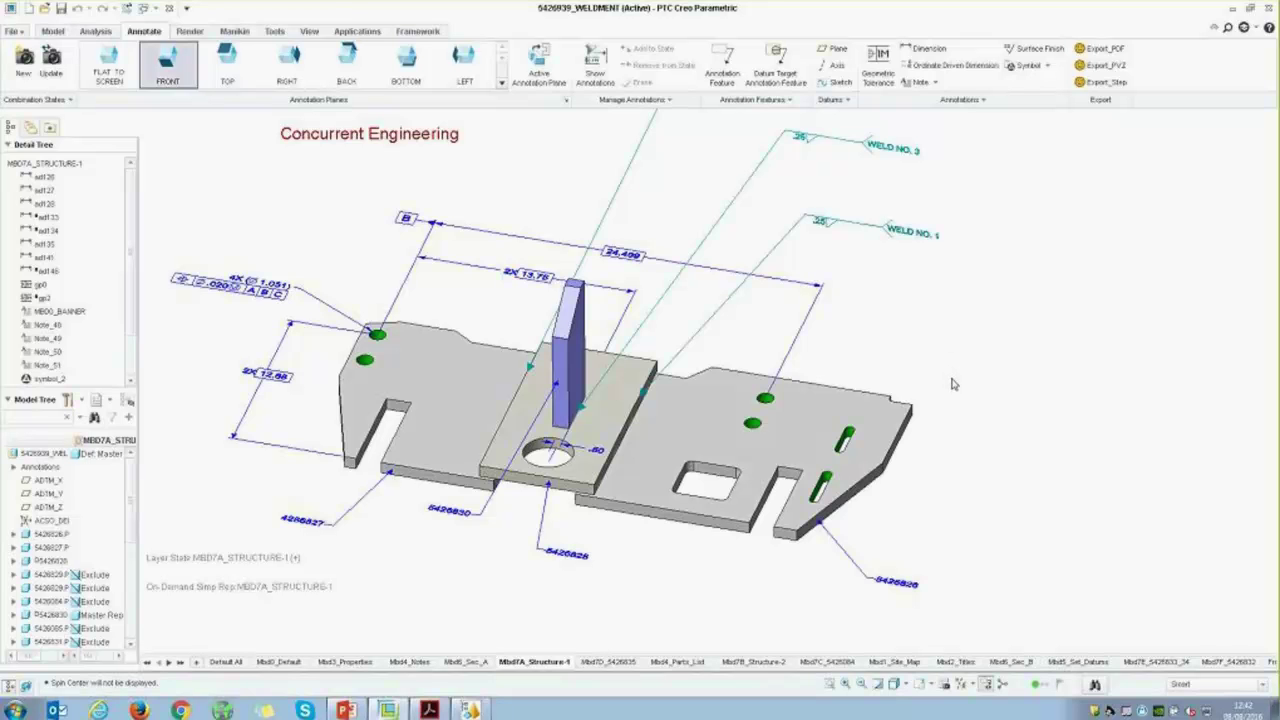
scroll(991, 423, "up", 2)
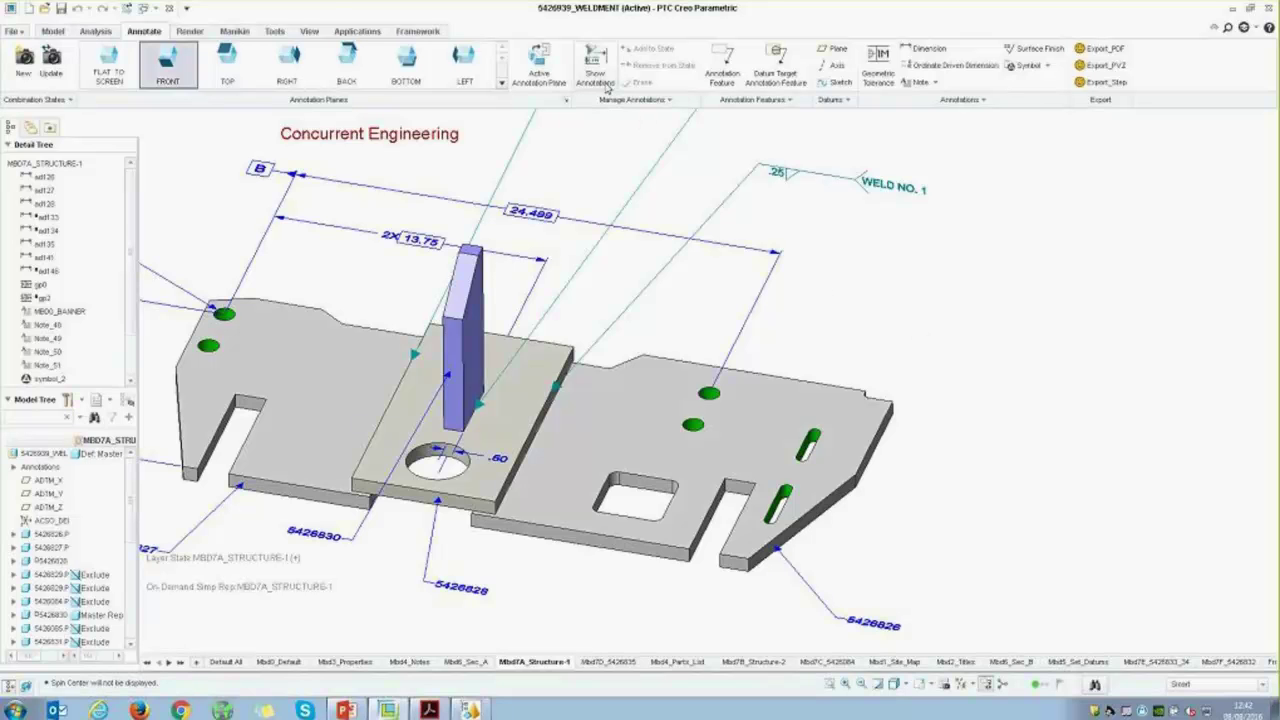
left_click(604, 86)
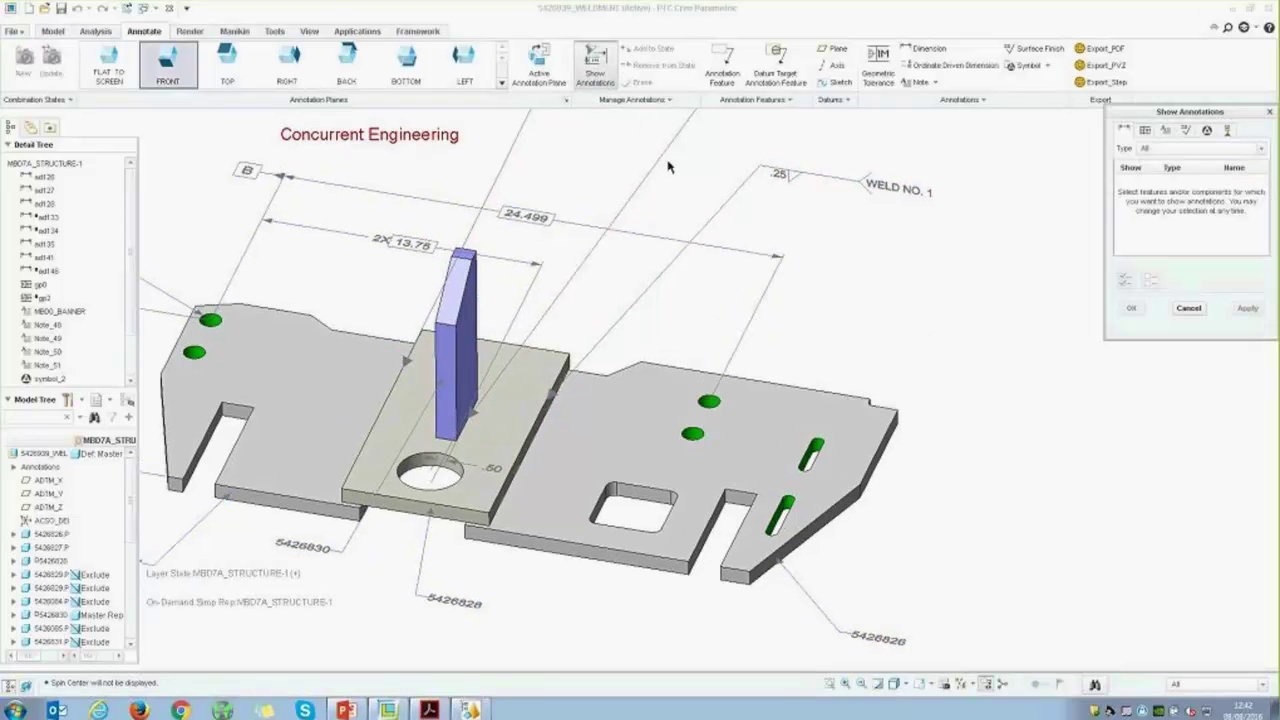
Show the two stored dimensions of right-hand plate part 5426826
left_click(50, 534)
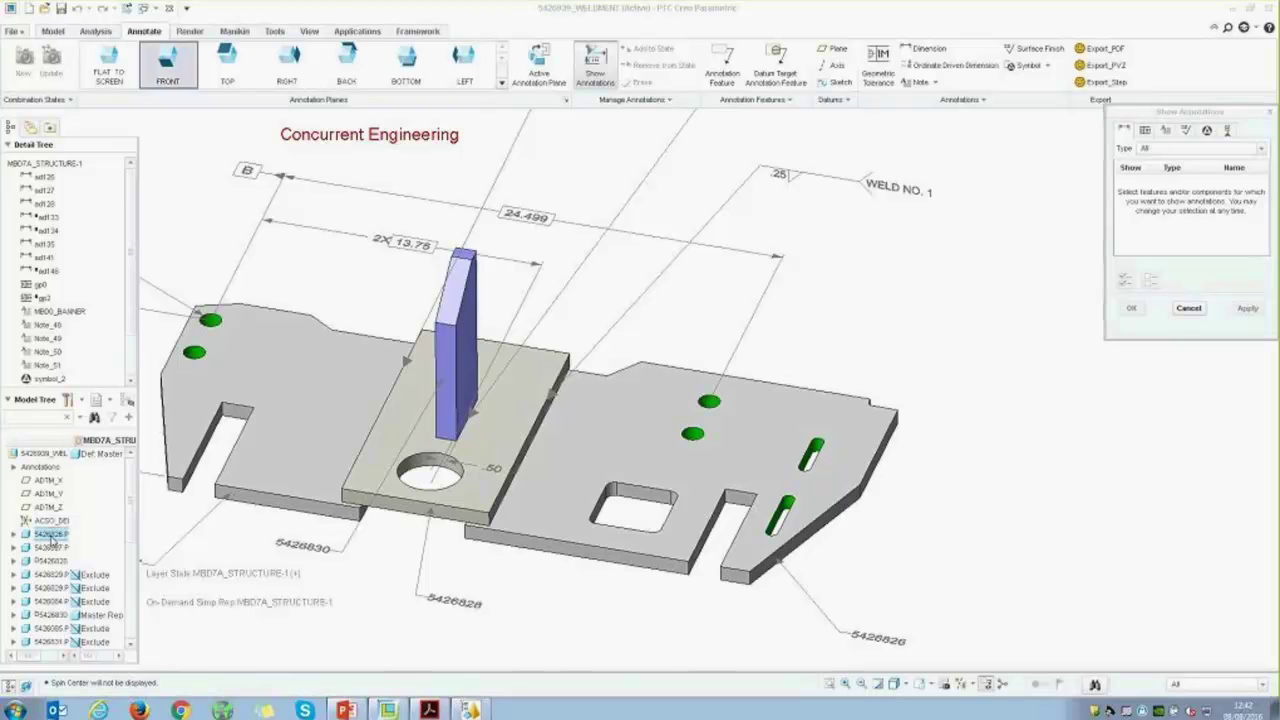
left_click(1128, 180)
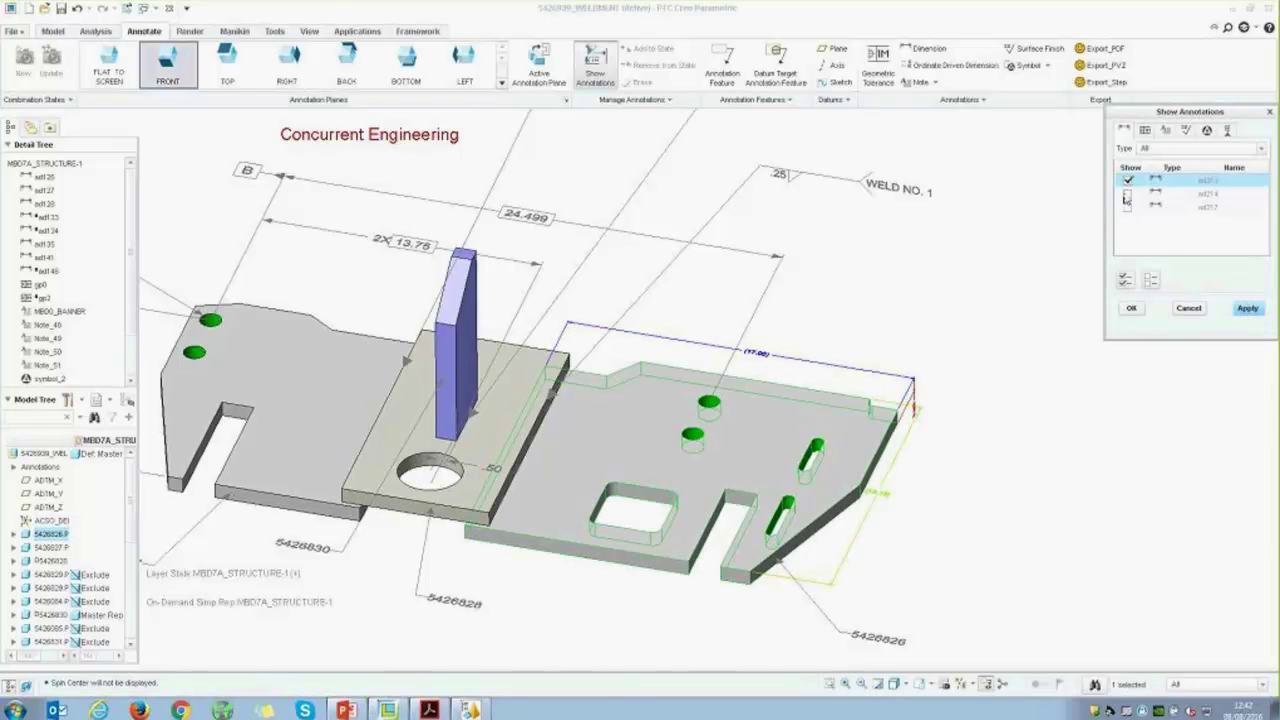
left_click(1128, 194)
left_click(1134, 308)
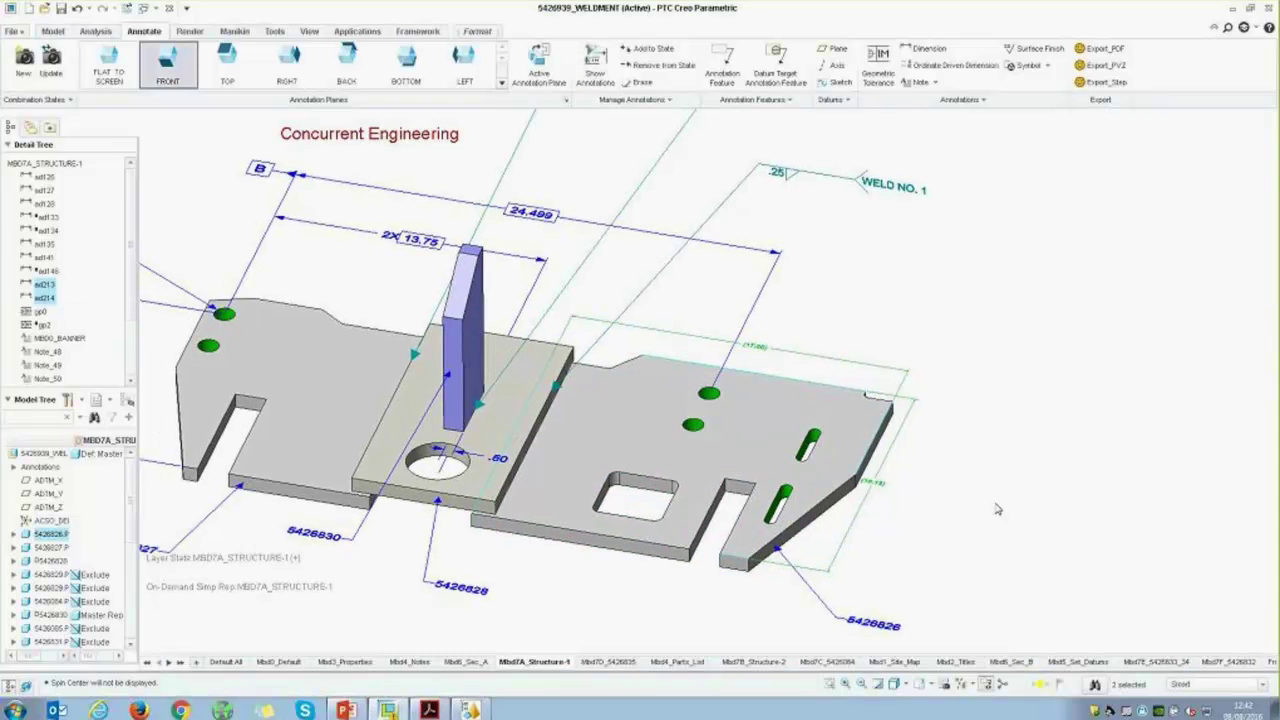
Set the text height of both newly shown plate dimensions to 0.5
left_click(876, 485)
left_click(760, 349, "ctrl")
right_click(760, 349)
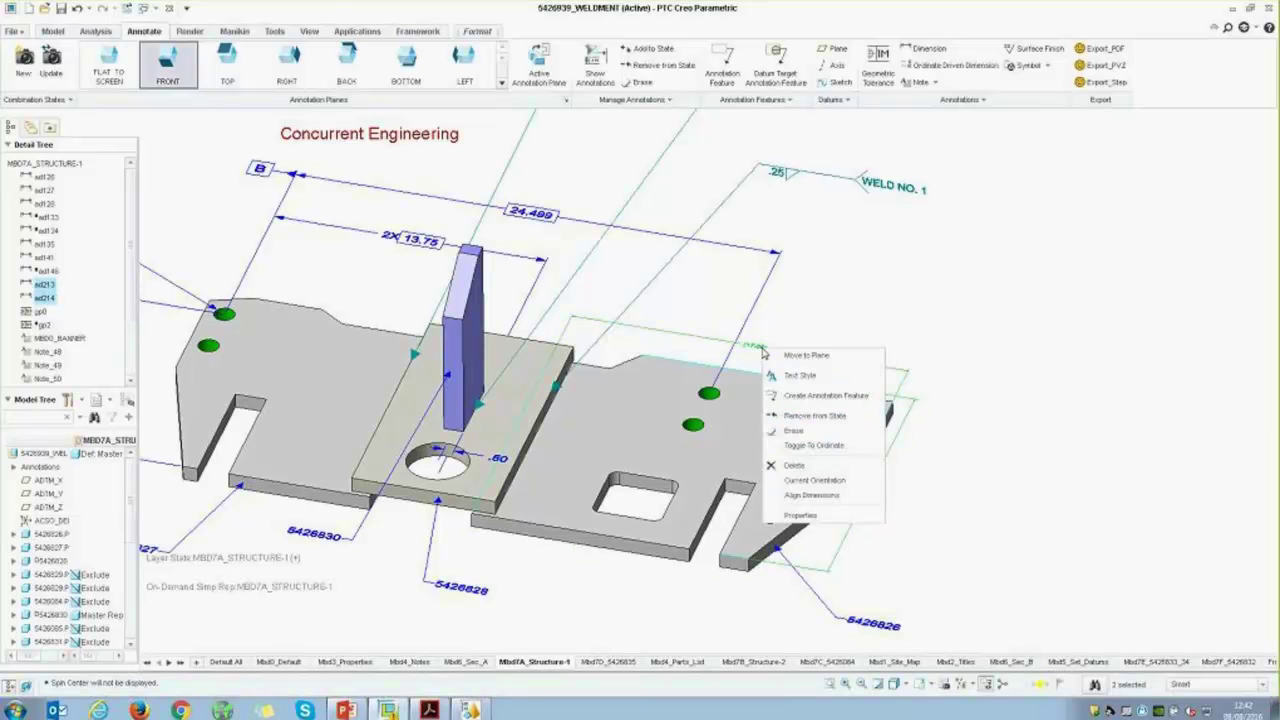
left_click(812, 450)
double_click(1088, 229)
type("0.5")
left_click(1114, 414)
left_click(1210, 414)
left_click(1088, 466)
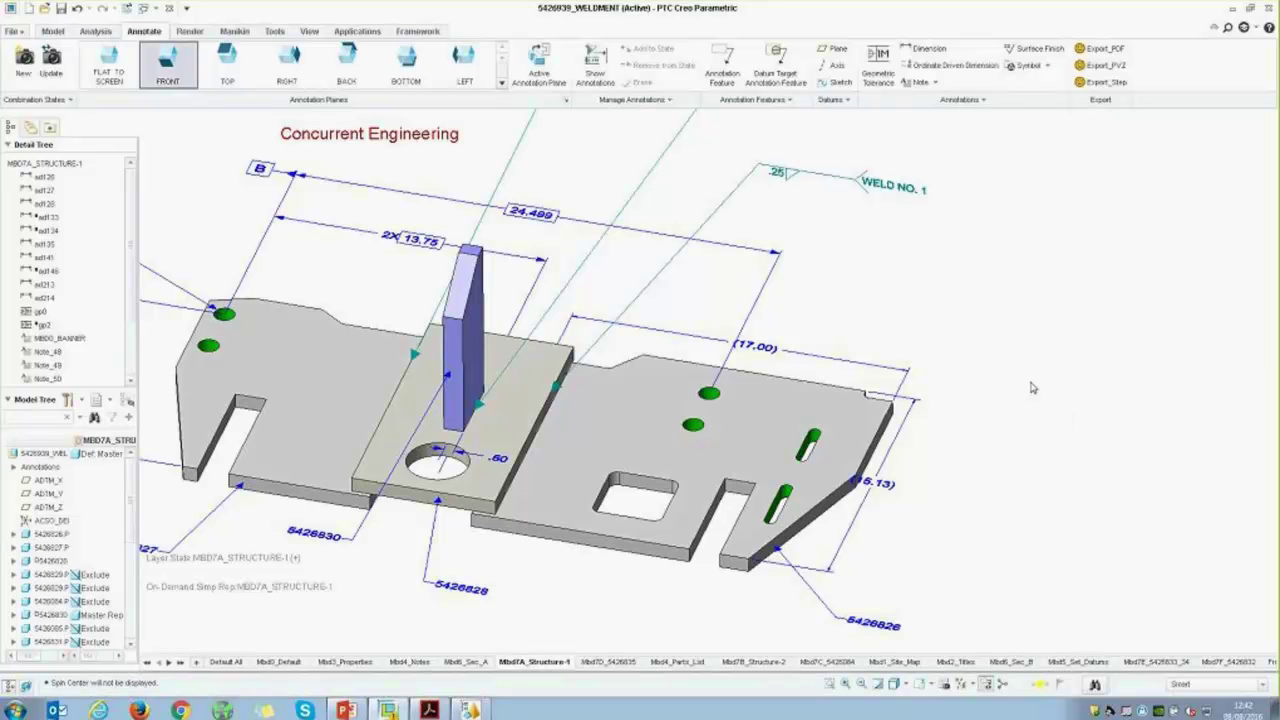
scroll(993, 382, "down", 3)
scroll(948, 395, "up", 2)
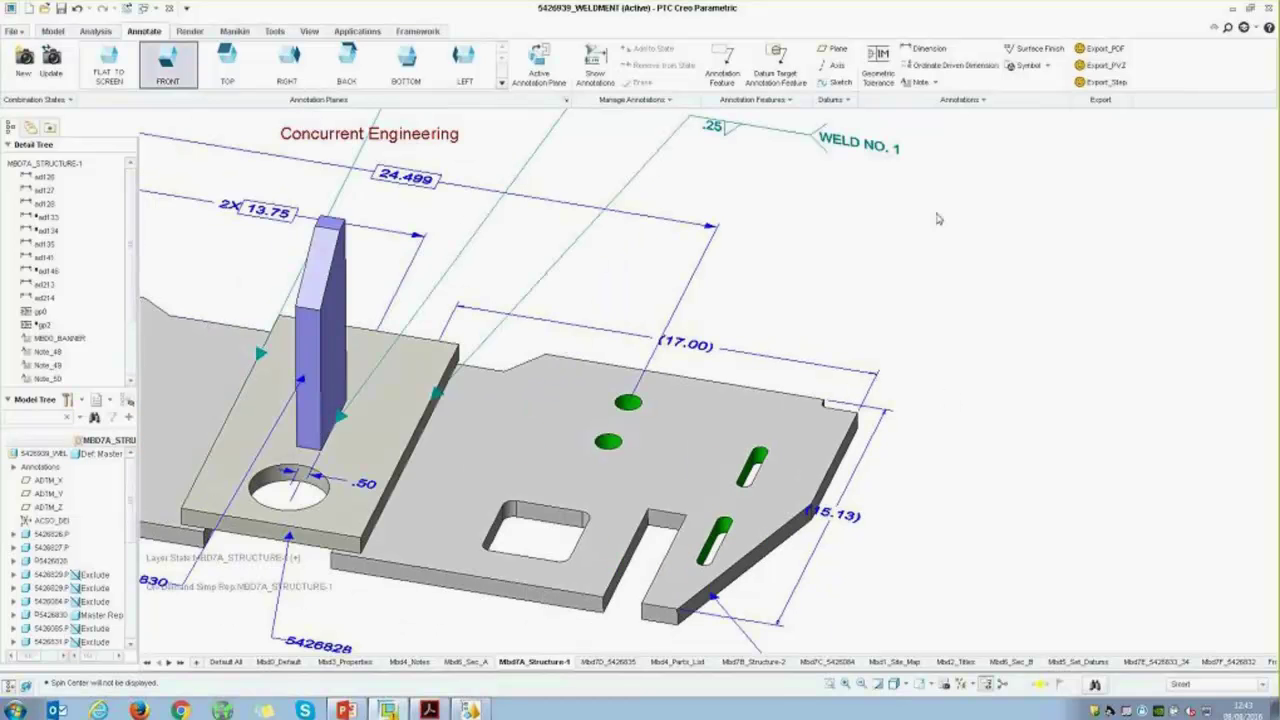
Add a leader note 'Classrance is required' attached to the right-hand plate edge
left_click(936, 83)
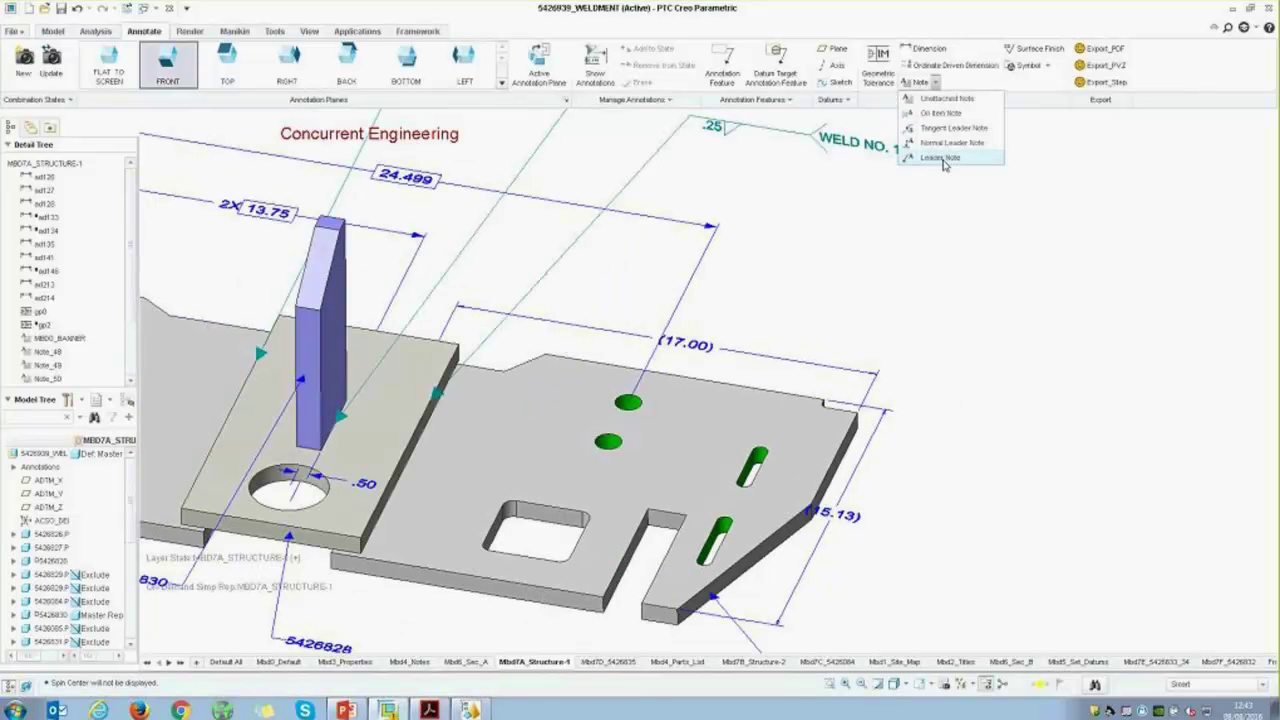
left_click(934, 158)
left_click(832, 398)
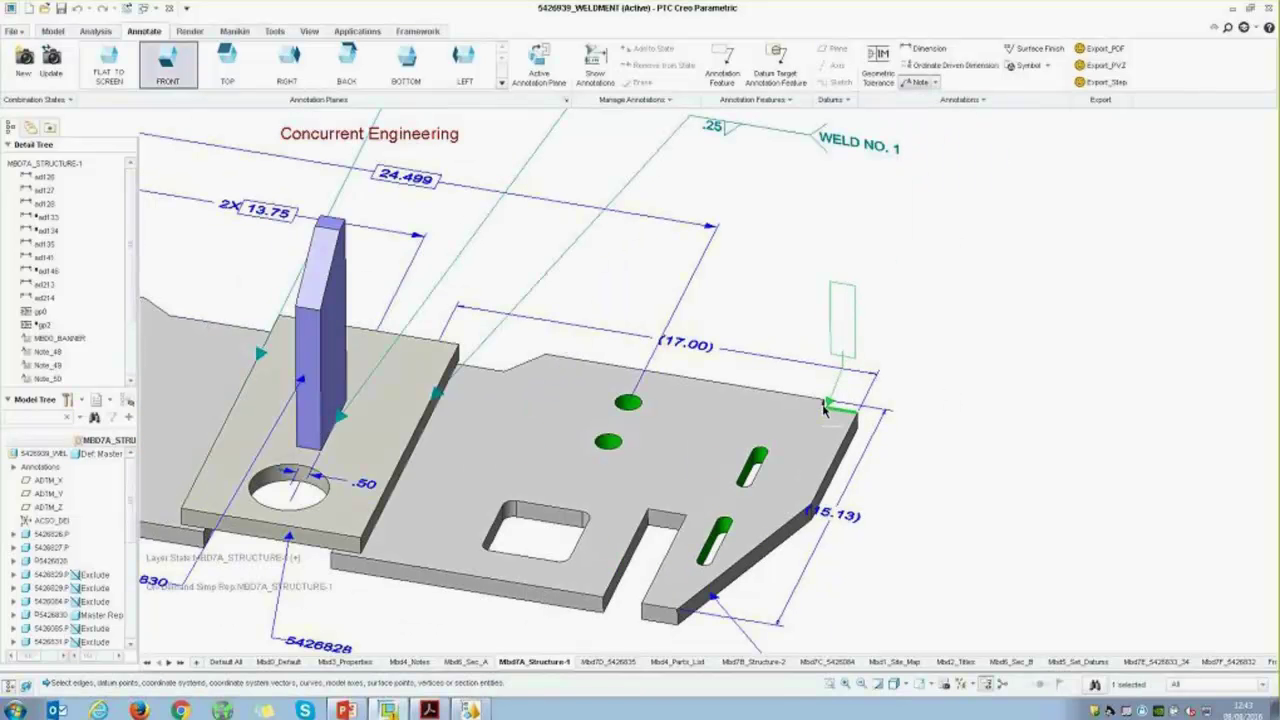
middle_click(921, 296)
type("Class")
type("rance is")
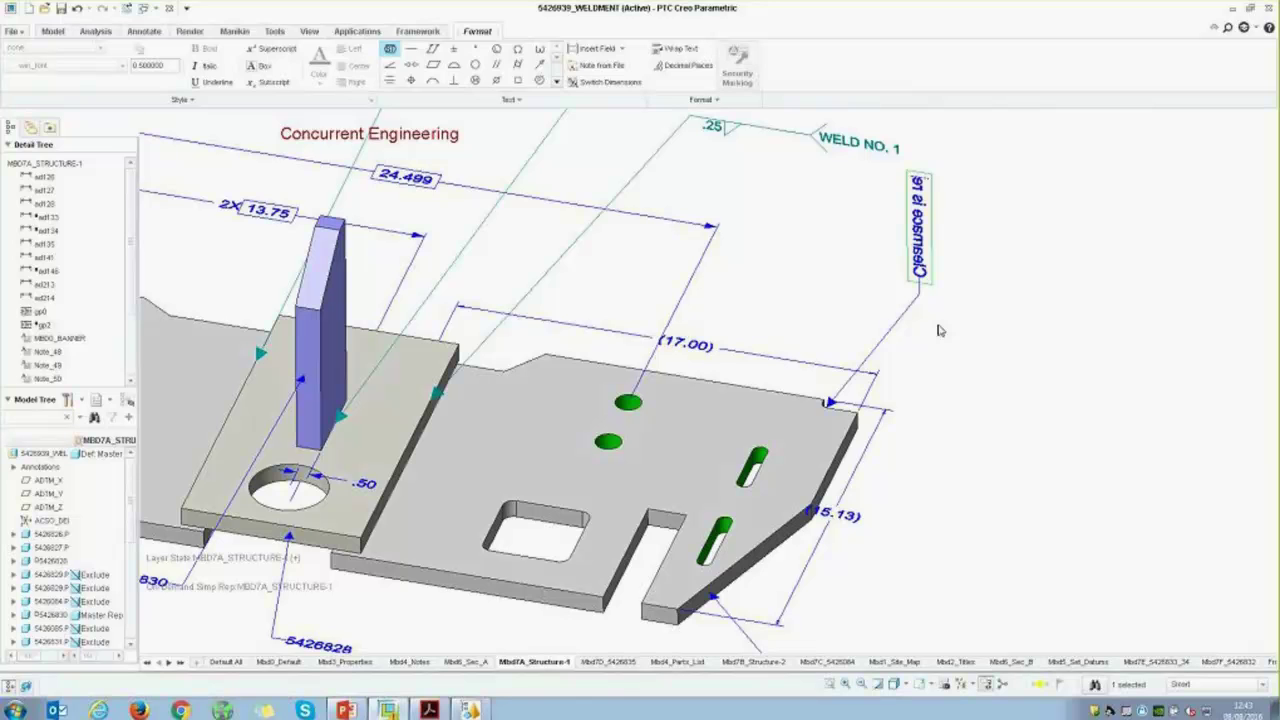
type(" required")
left_click(937, 330)
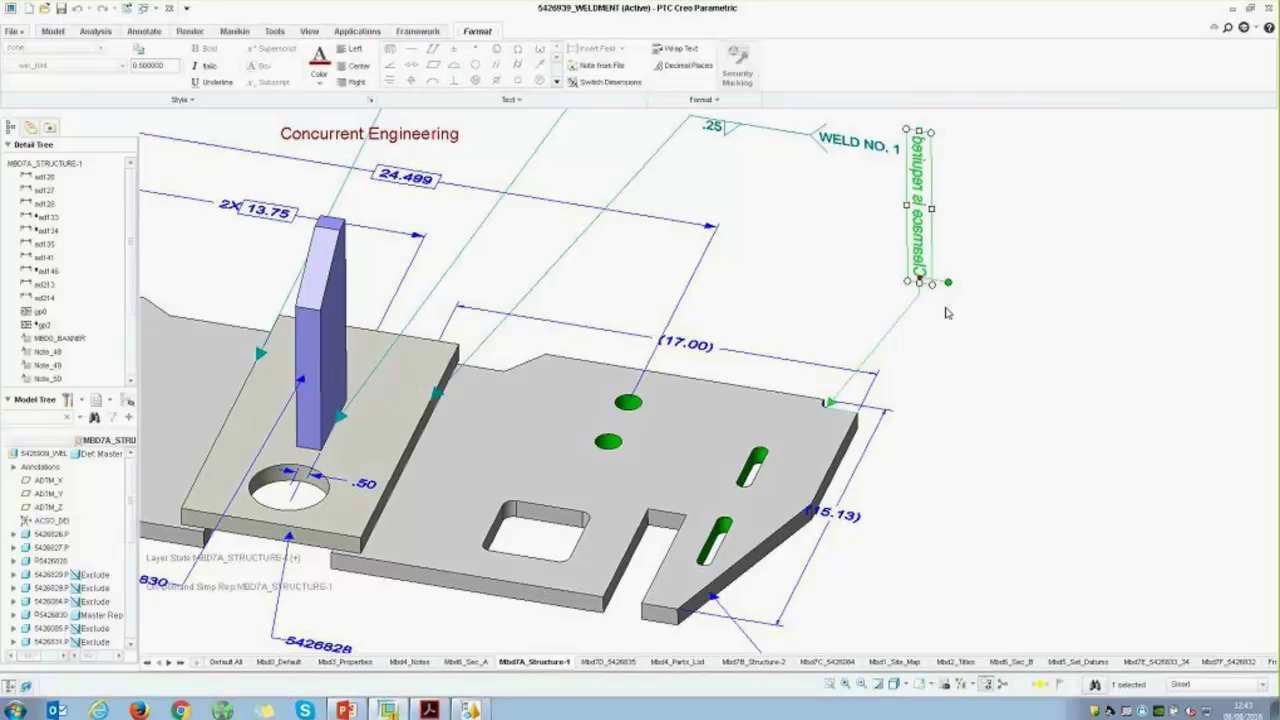
Rotate the clearance note and flip its annotation plane so the text reads correctly
left_click_drag(943, 277, 926, 329)
right_click(968, 297)
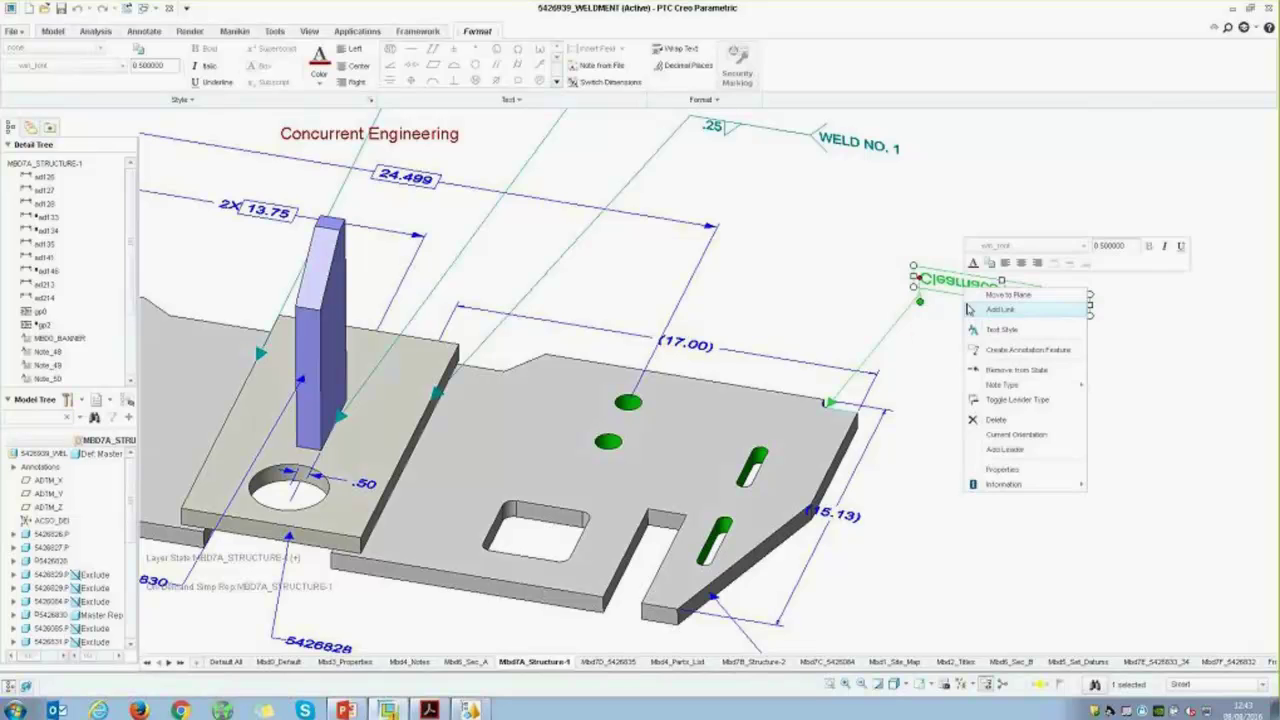
left_click(990, 419)
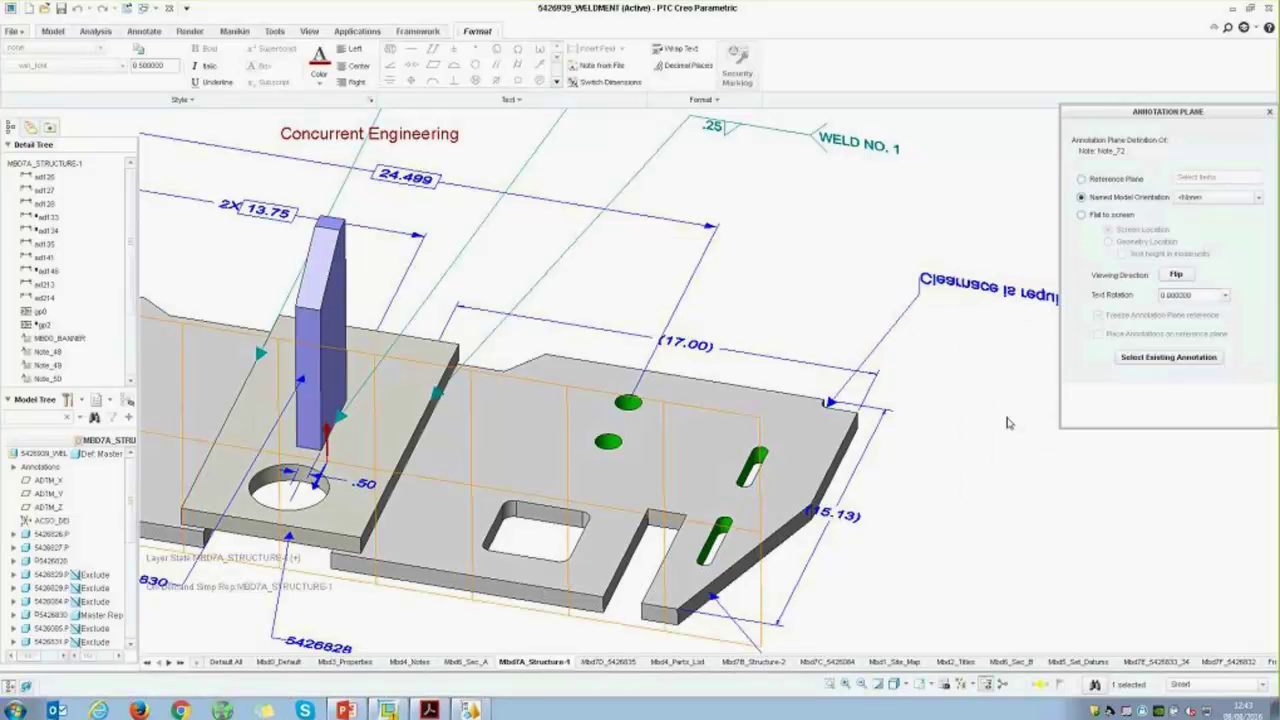
left_click(1176, 274)
left_click(1204, 412)
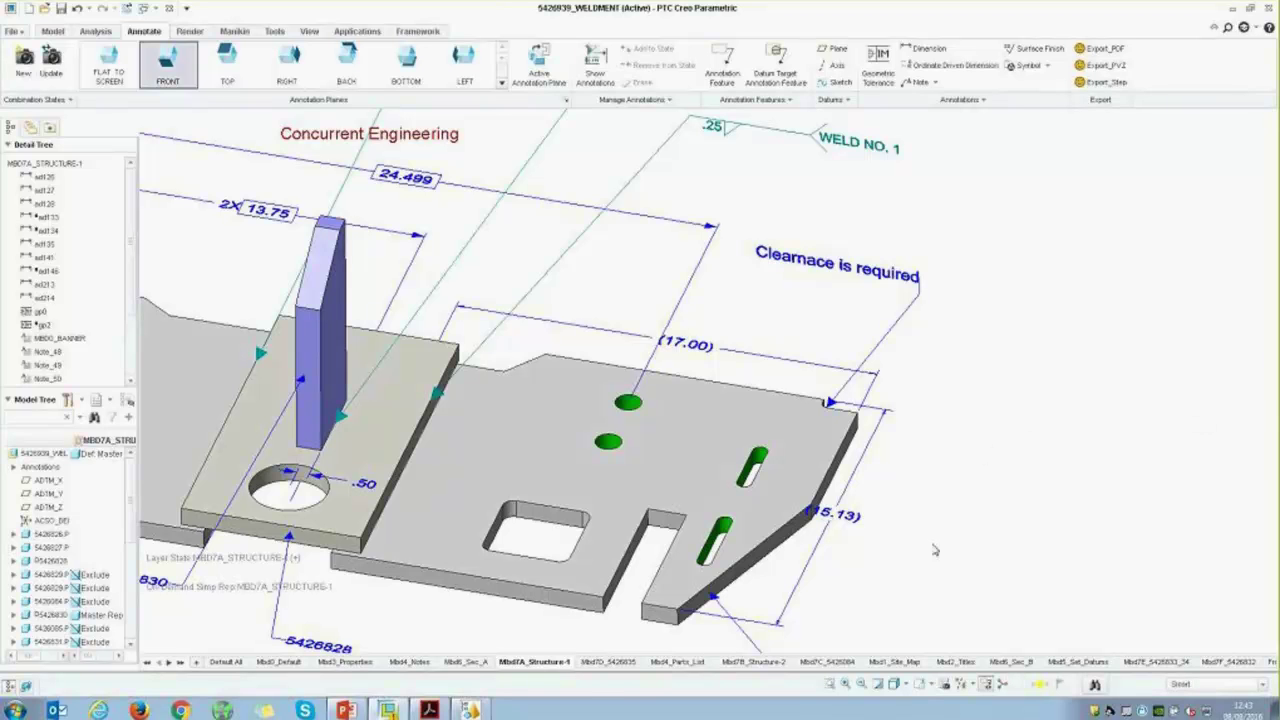
mouse_move(622, 666)
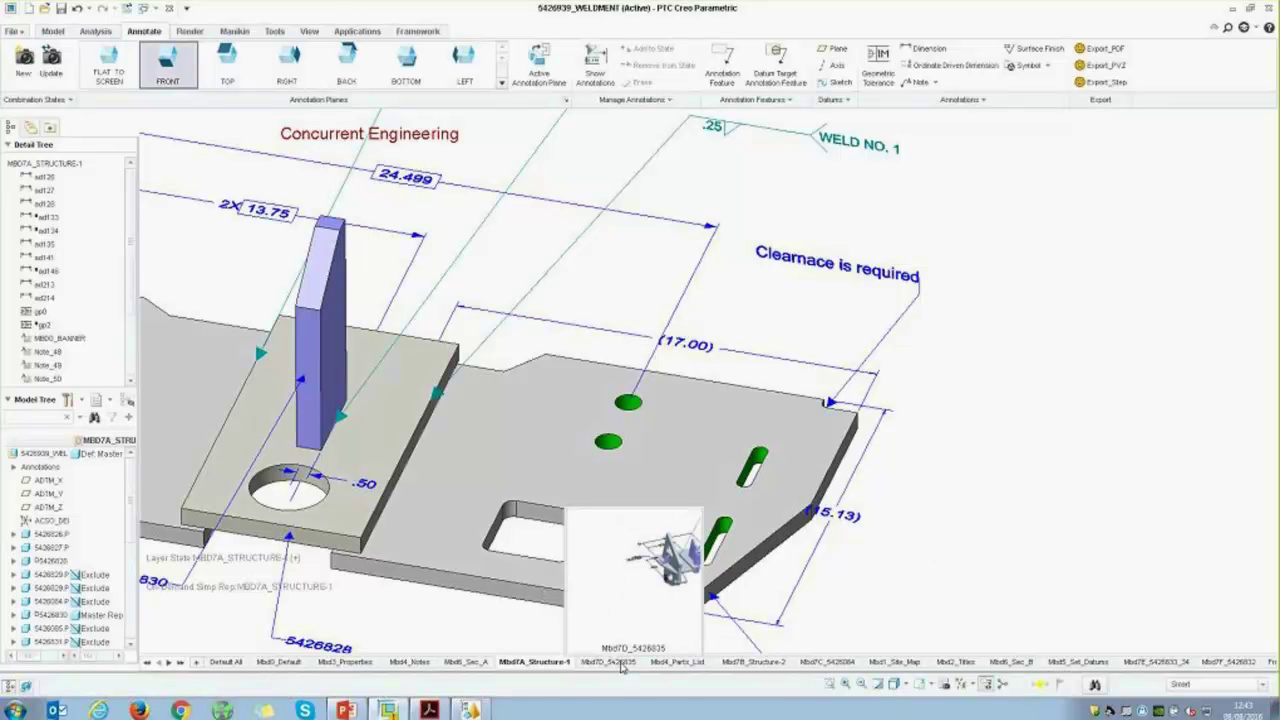
Switch to the Mbd7D_5426835 gusset state and set the annotation plane to RIGHT
left_click(622, 664)
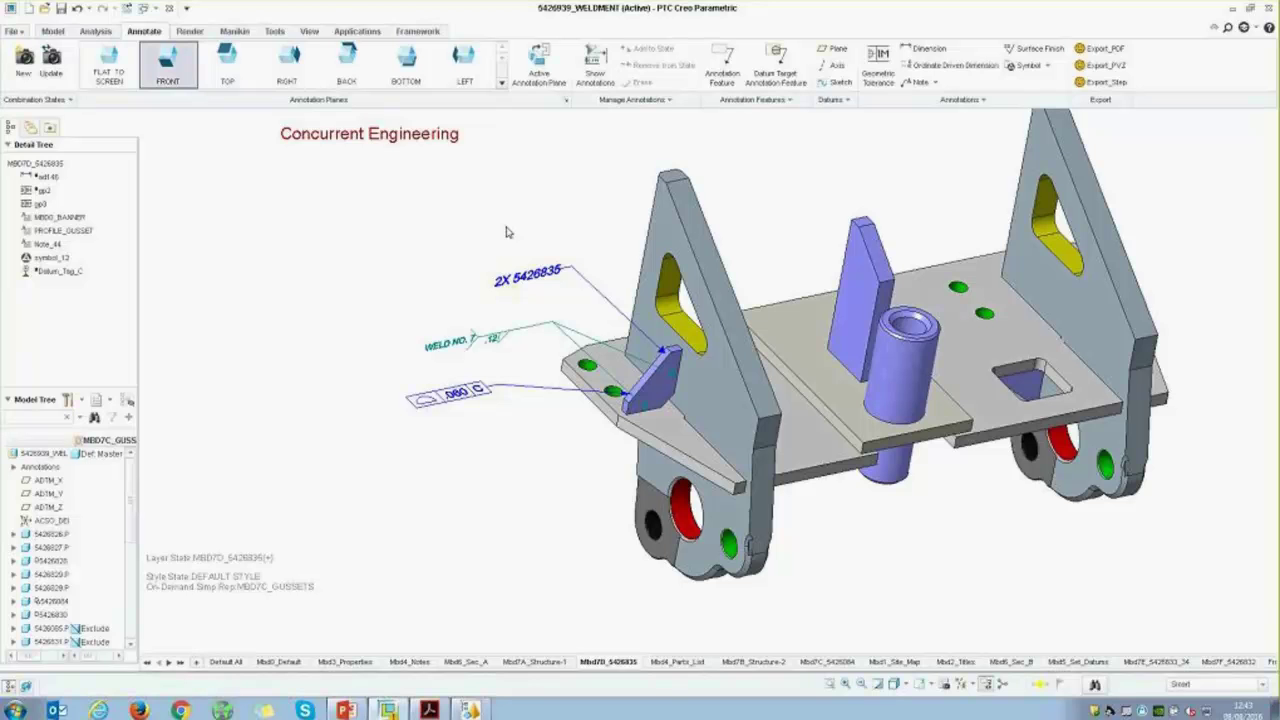
left_click(287, 62)
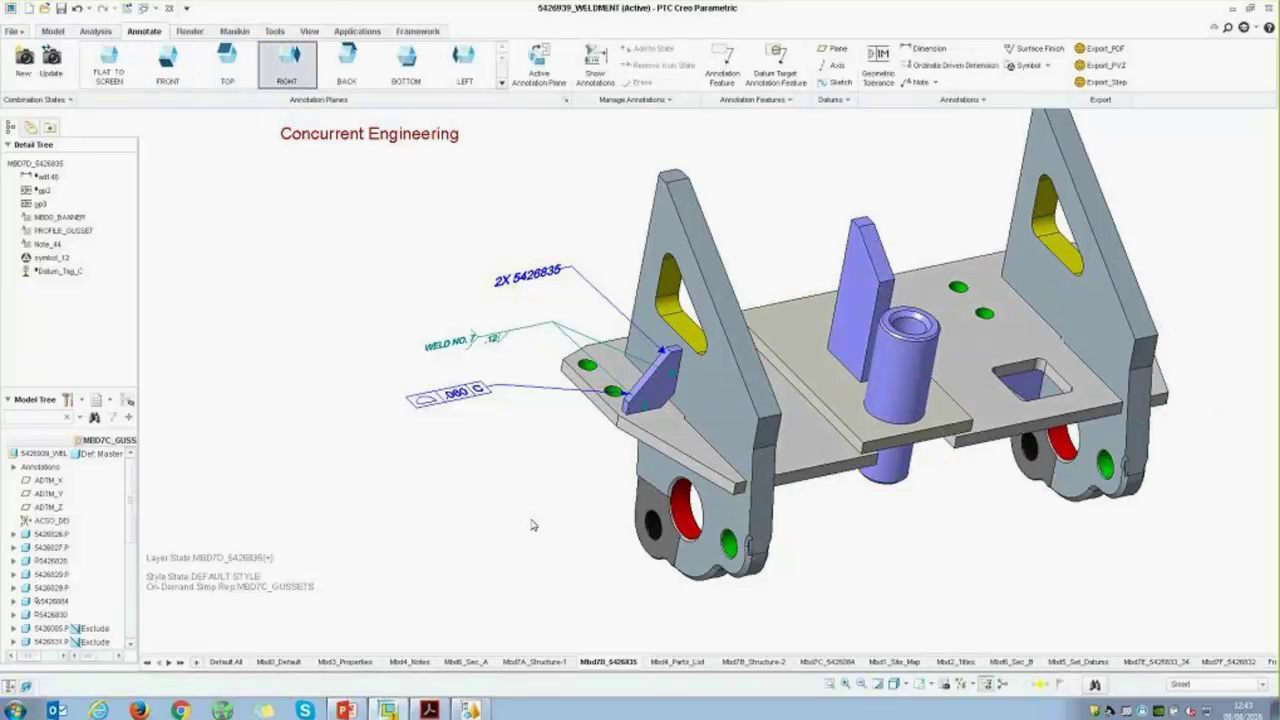
scroll(518, 549, "up", 2)
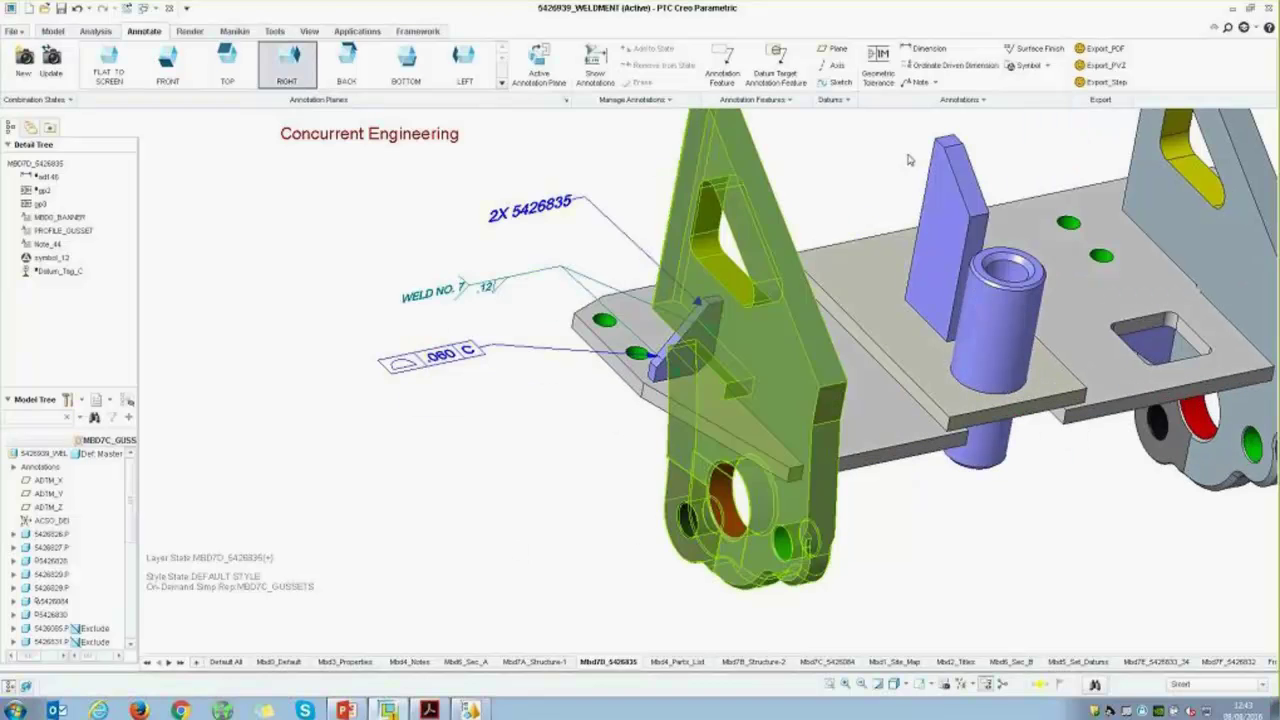
Place a 7.88 dimension along the gusset's lower edge
left_click(930, 50)
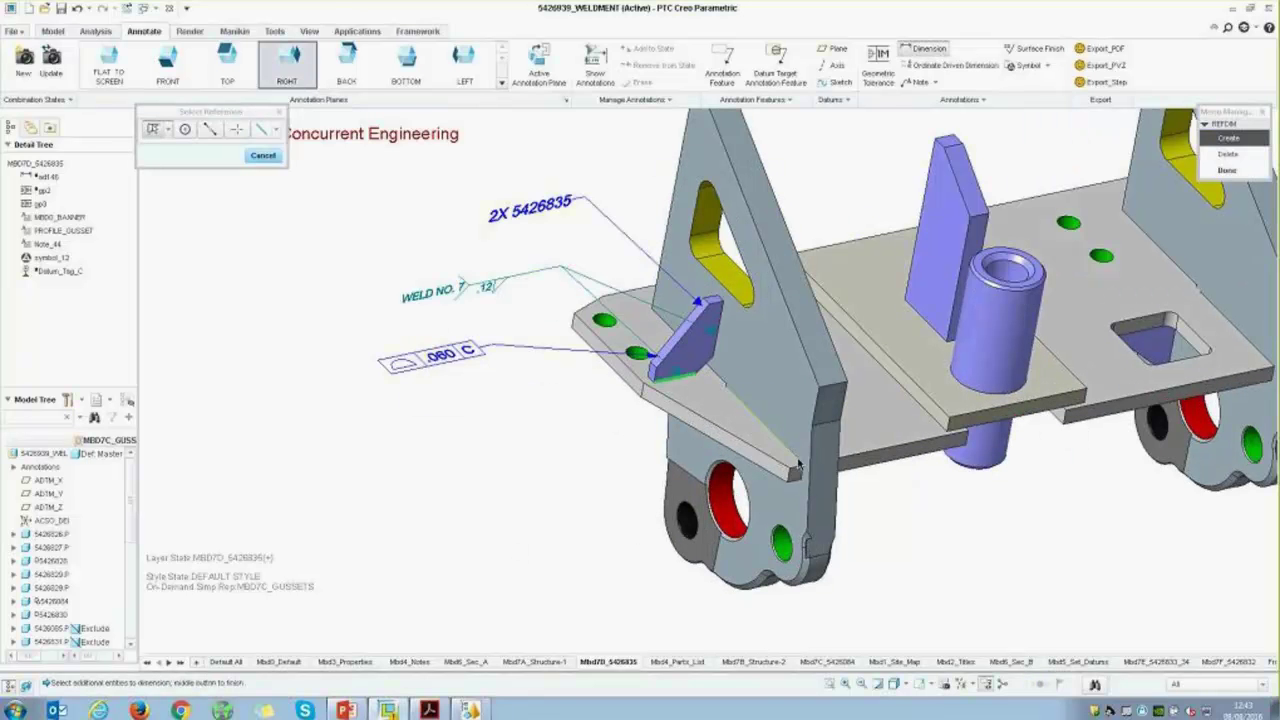
middle_click(592, 466)
left_click(1226, 170)
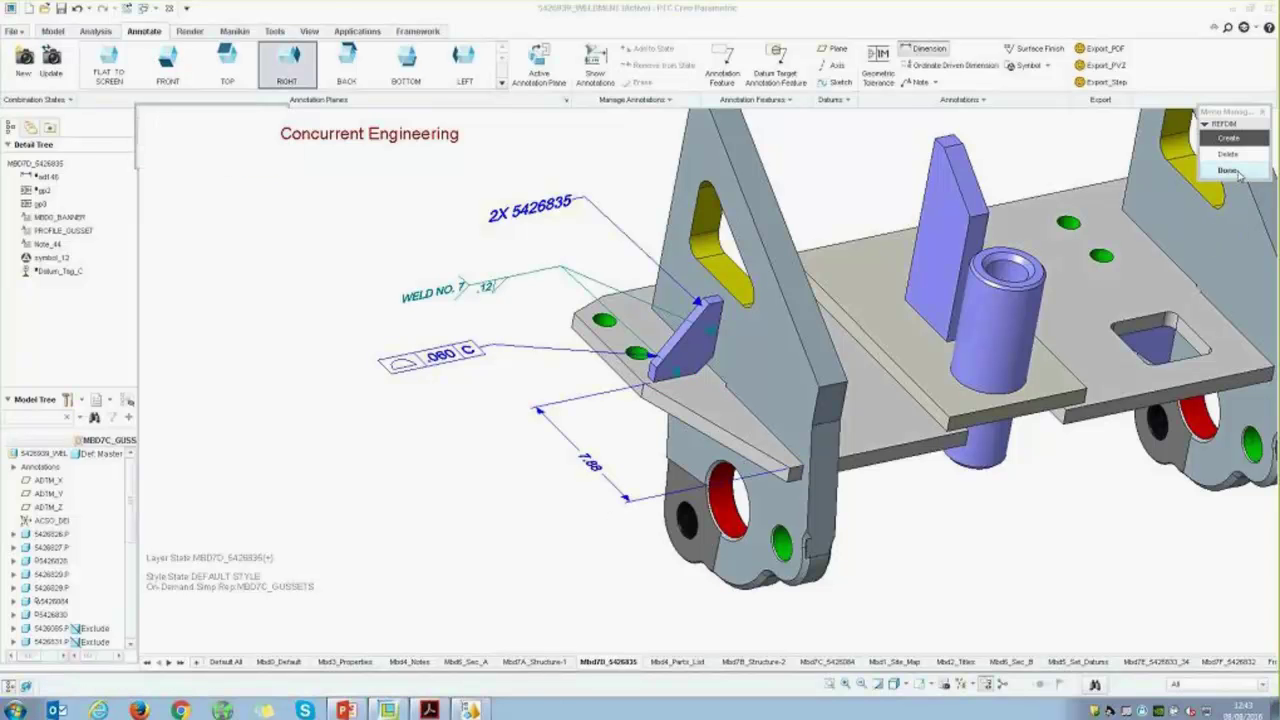
Create a parallelism tolerance on the gusset surface and attach its frame to the 7.88 dimension
left_click(880, 78)
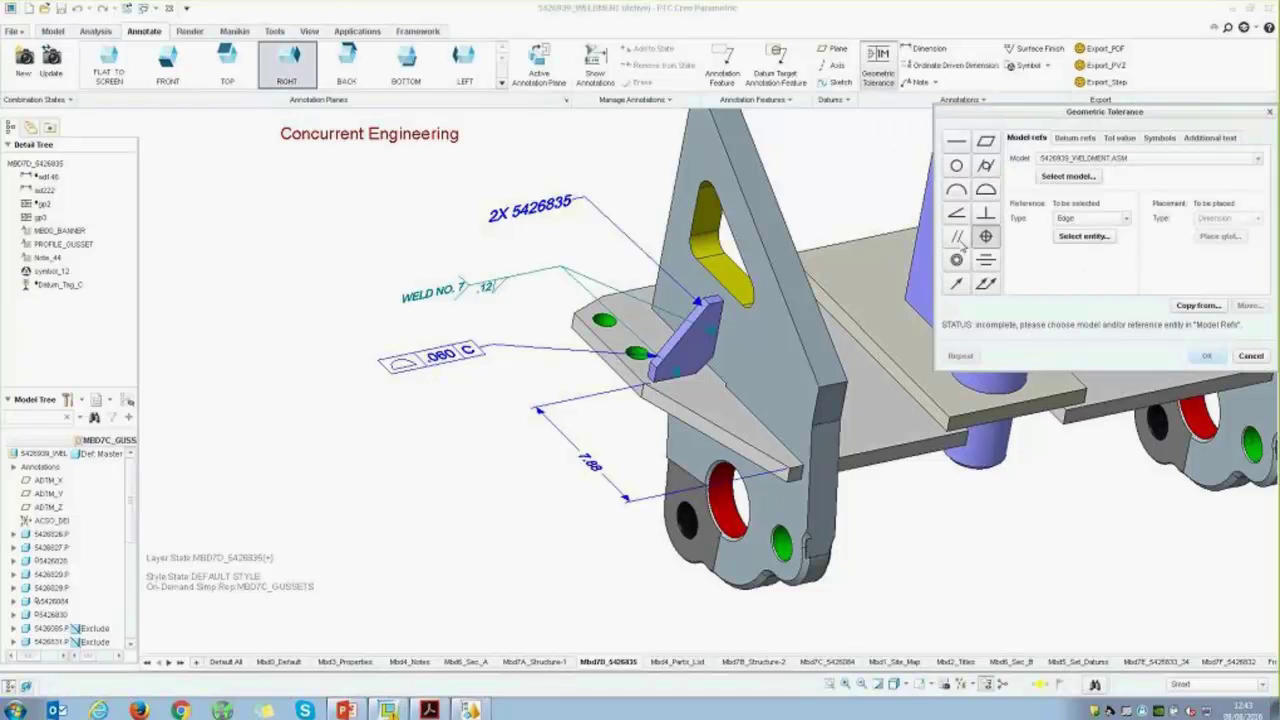
left_click(1080, 219)
left_click(1080, 245)
left_click(918, 265)
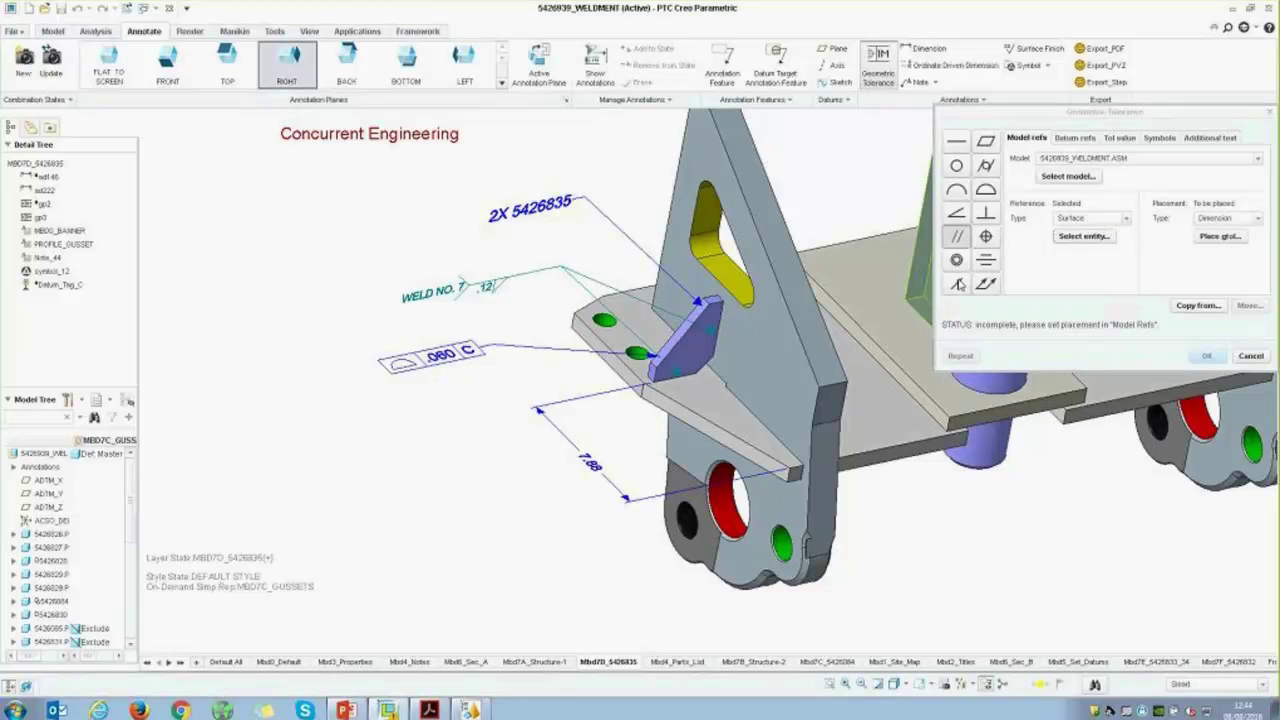
left_click(1208, 237)
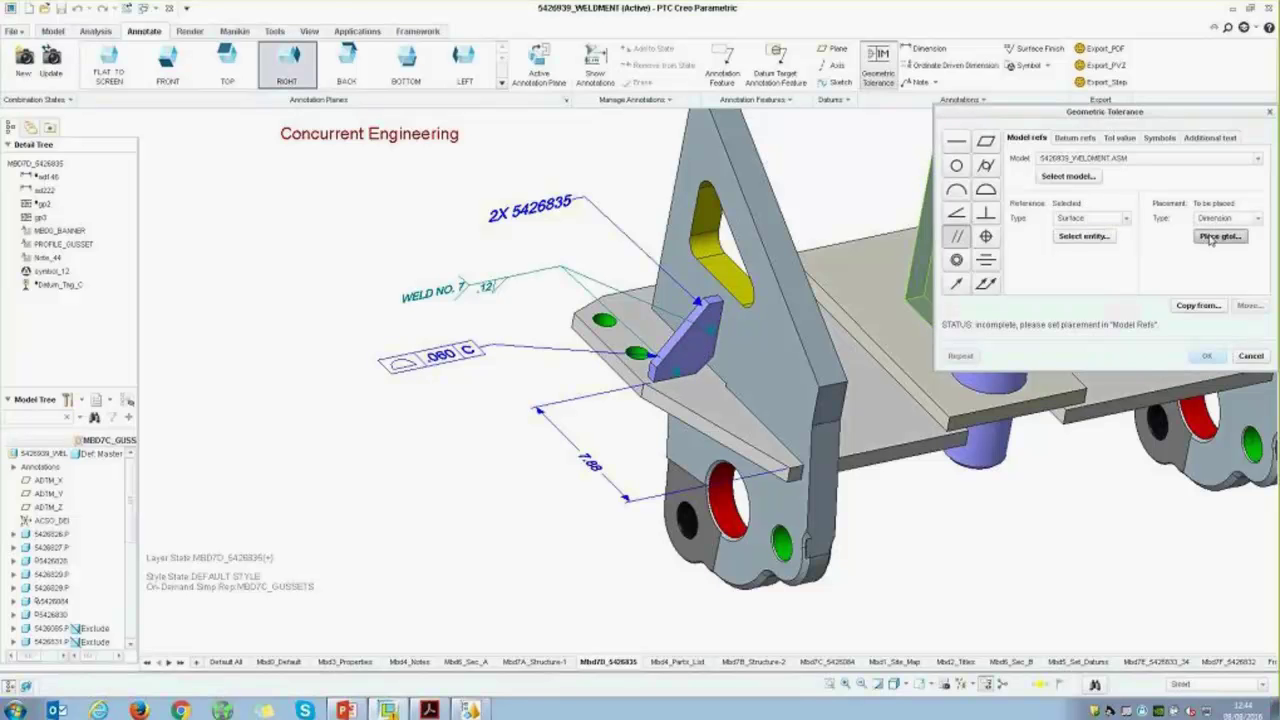
left_click(588, 462)
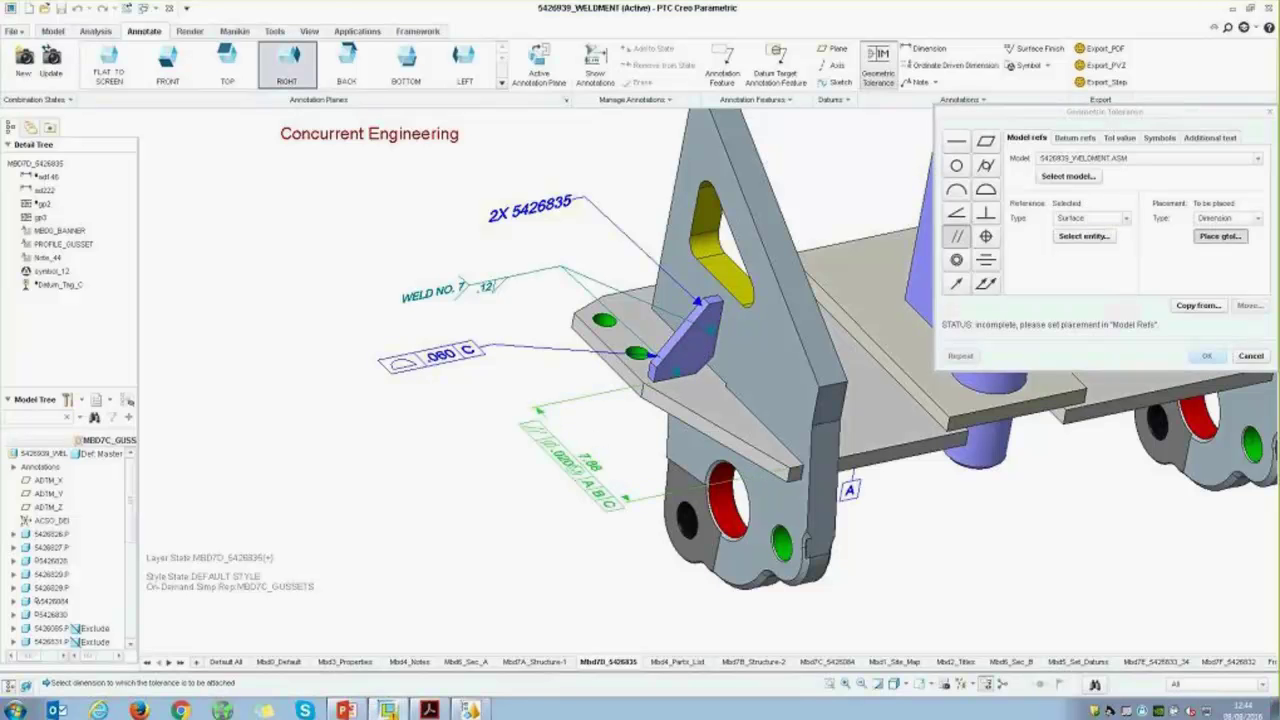
Make datum C the only datum reference, remove the diameter symbol, and accept the tolerance
left_click(1072, 137)
left_click(1127, 193)
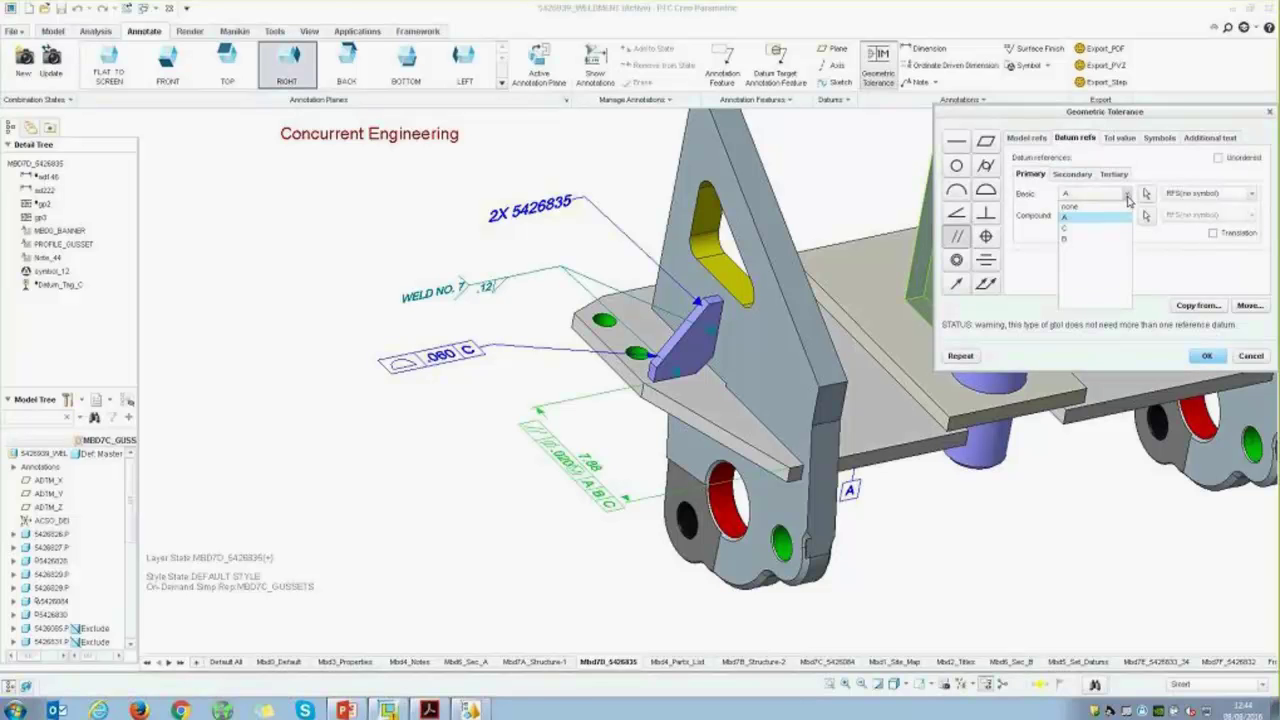
left_click(1085, 228)
left_click(1072, 174)
left_click(1127, 193)
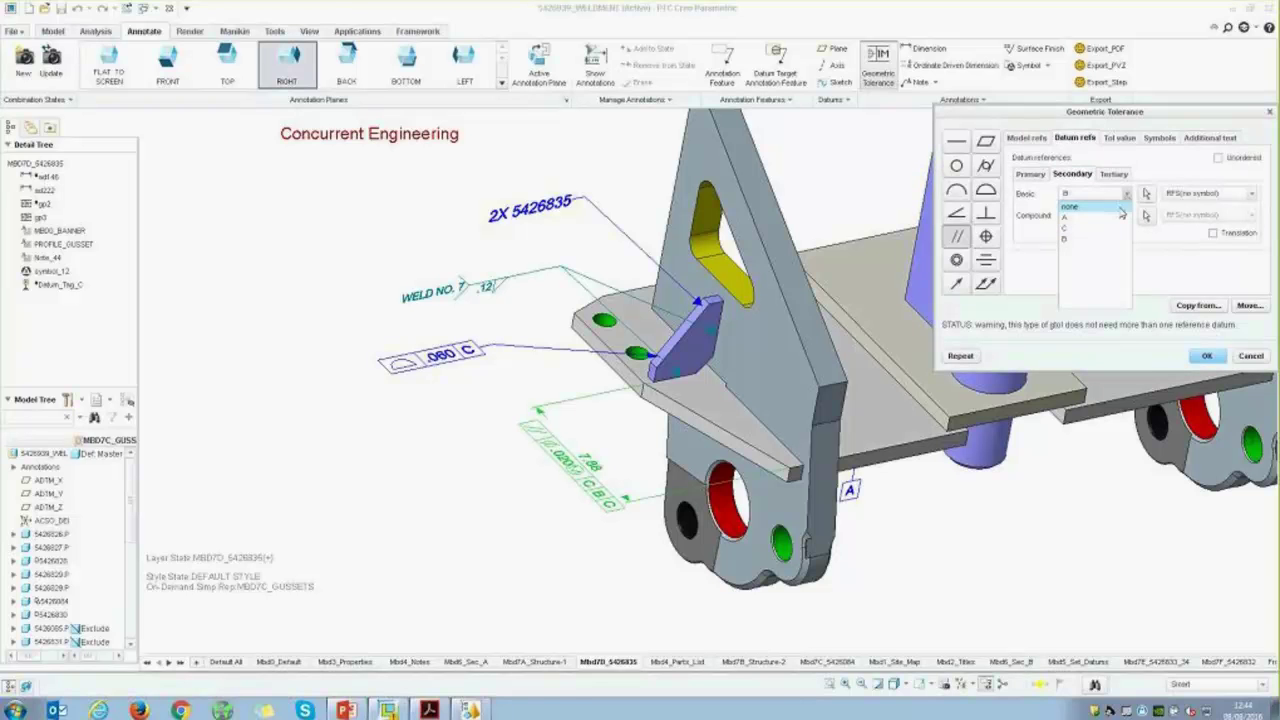
left_click(1100, 206)
left_click(1127, 193)
left_click(1100, 206)
left_click(1160, 138)
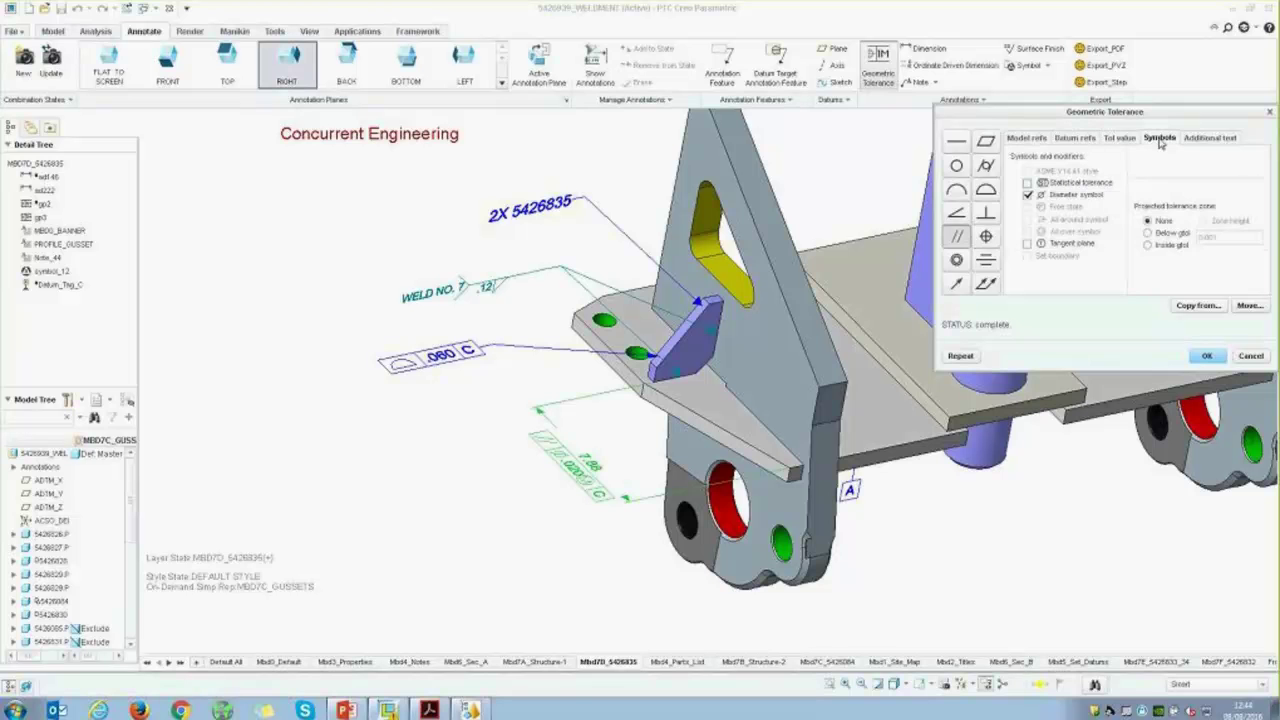
left_click(1028, 195)
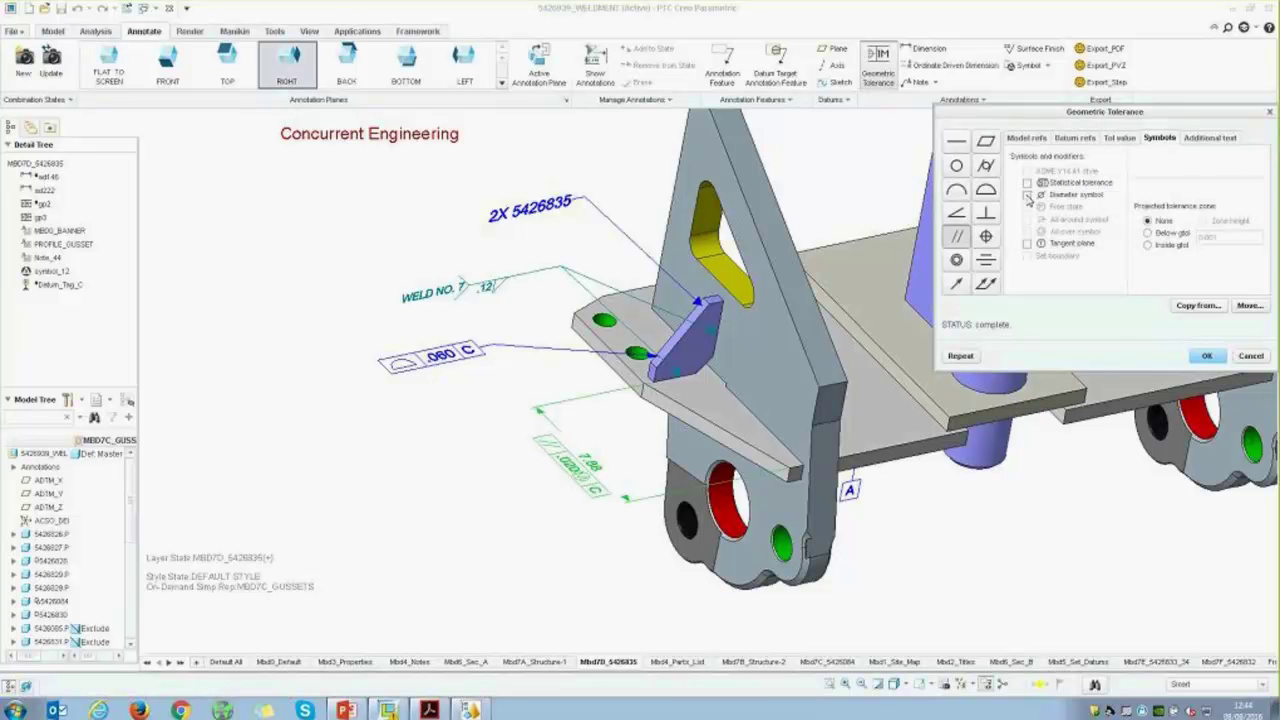
left_click(1207, 357)
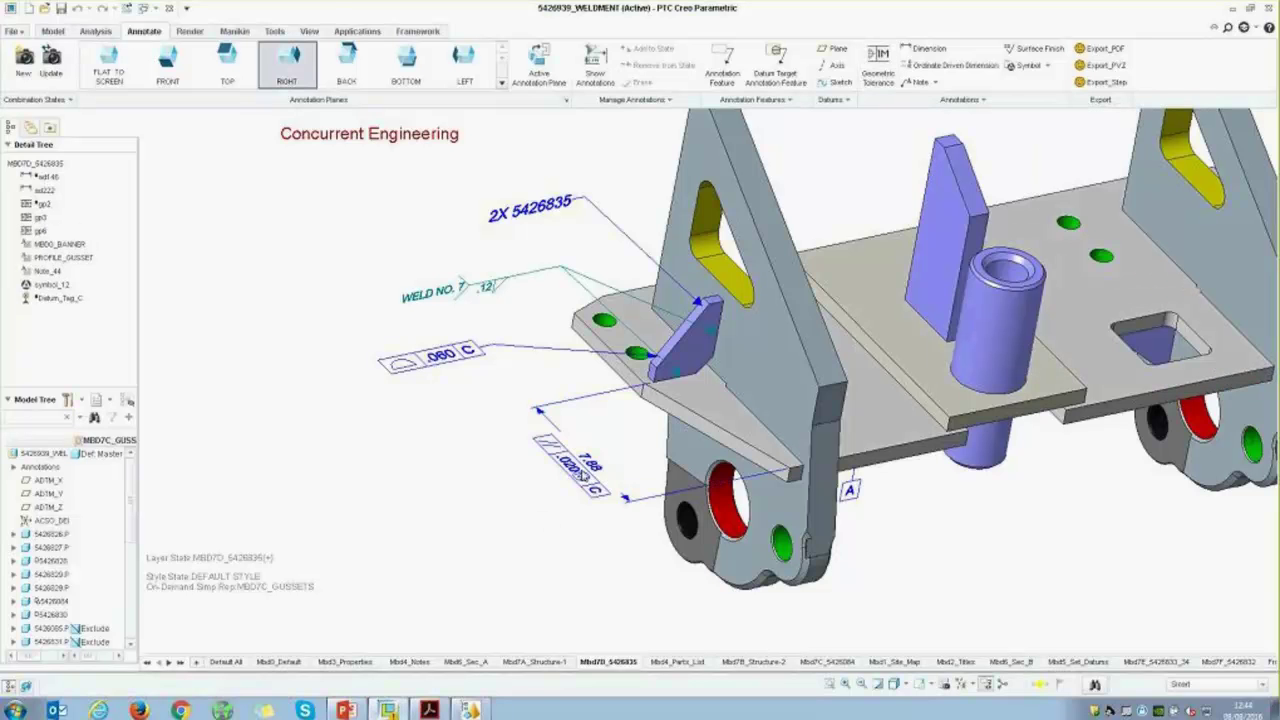
Change the tolerance frame's text rotation so it reads along the 7.88 dimension
left_click(594, 470)
right_click(594, 470)
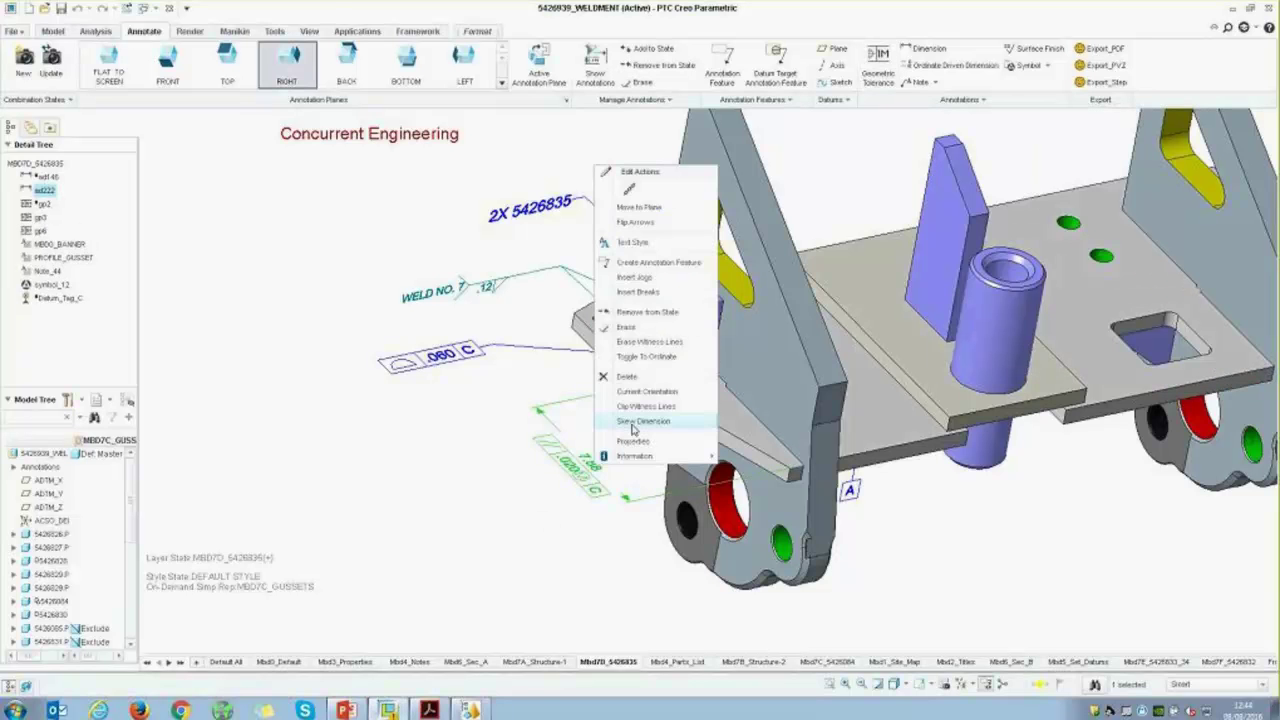
left_click(650, 394)
left_click(1224, 295)
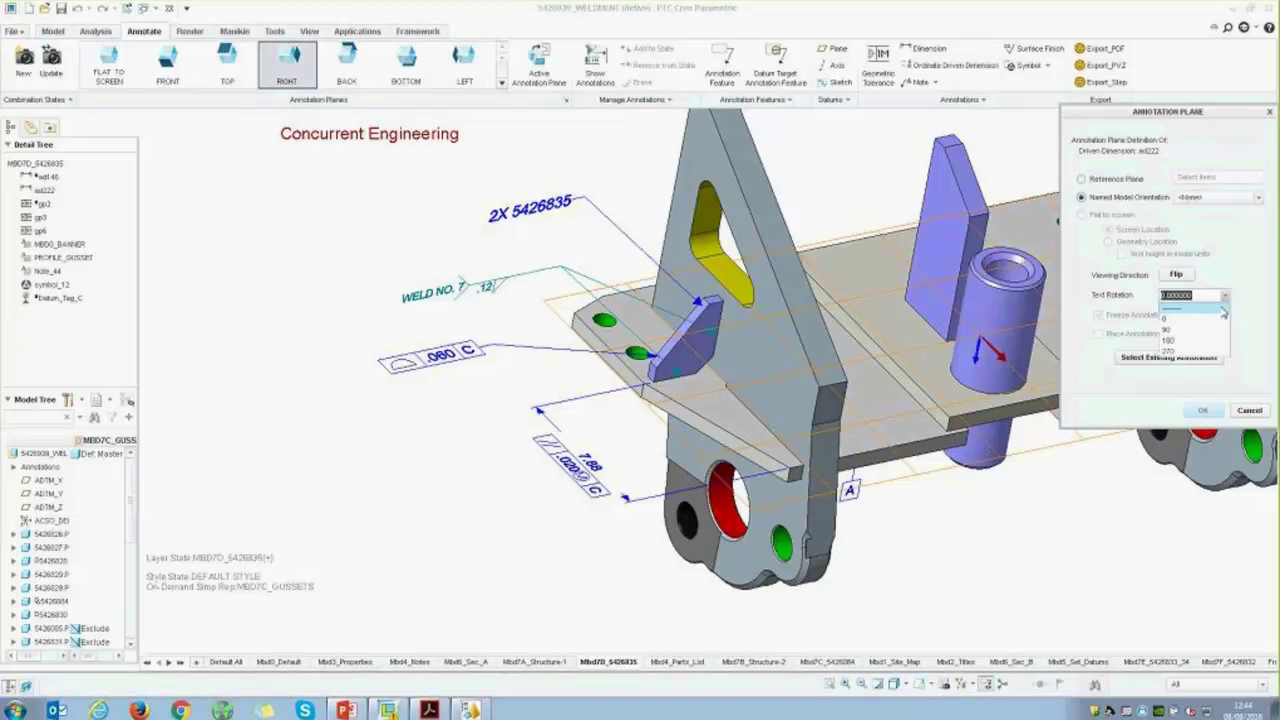
left_click(1180, 320)
left_click(1203, 410)
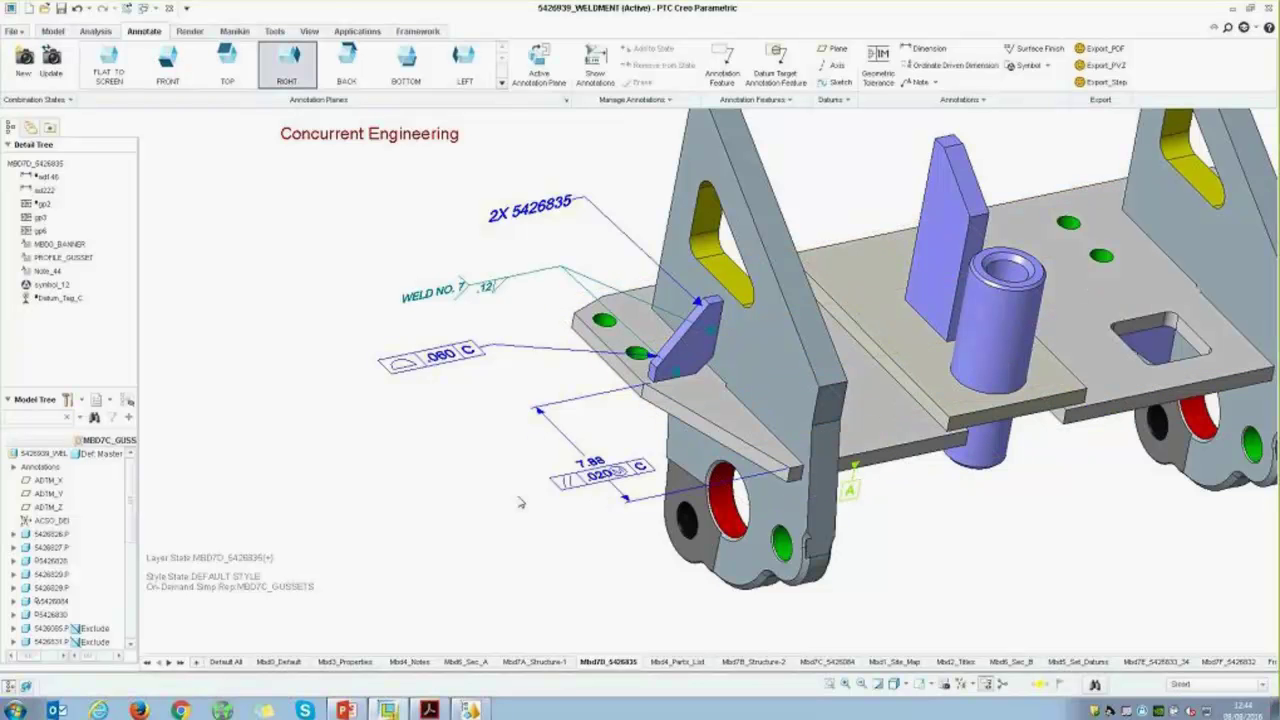
Nudge the 7.88 dimension text slightly up and left into place
double_click(578, 462)
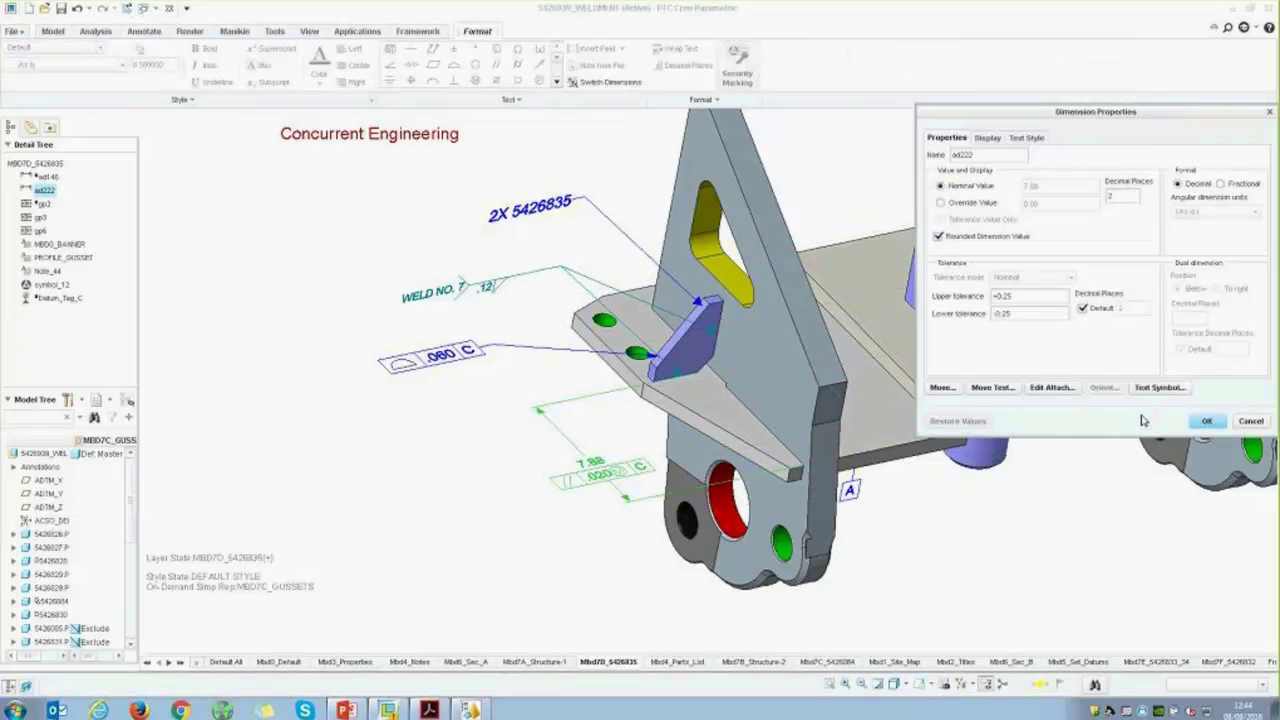
left_click(1208, 422)
left_click_drag(598, 458, 589, 451)
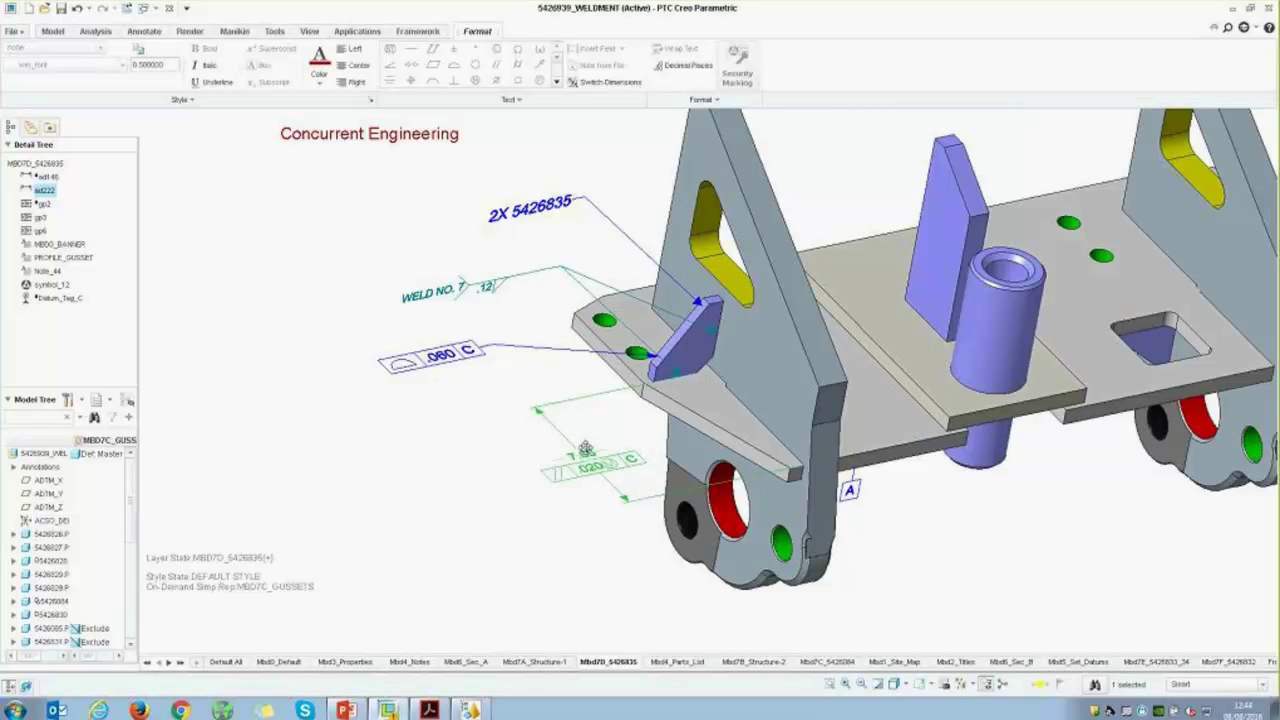
left_click(950, 550)
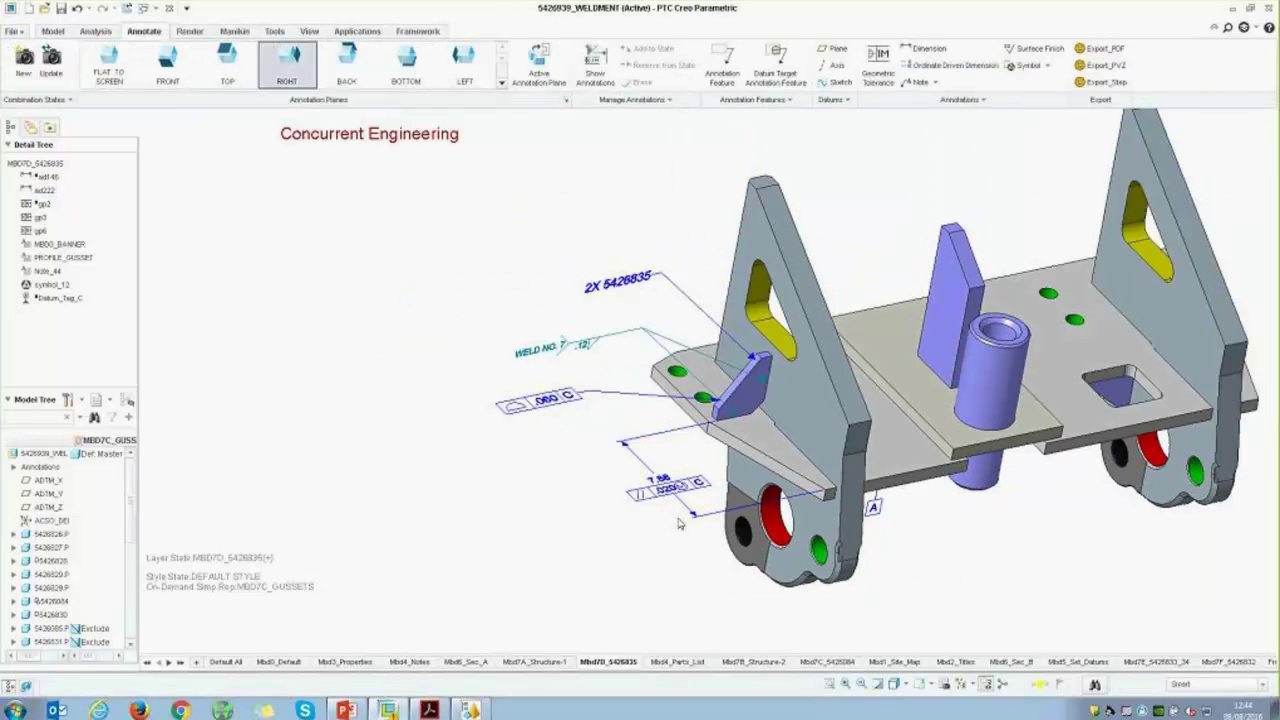
Place a flat-to-screen unattached note near the top left of the model
left_click(937, 88)
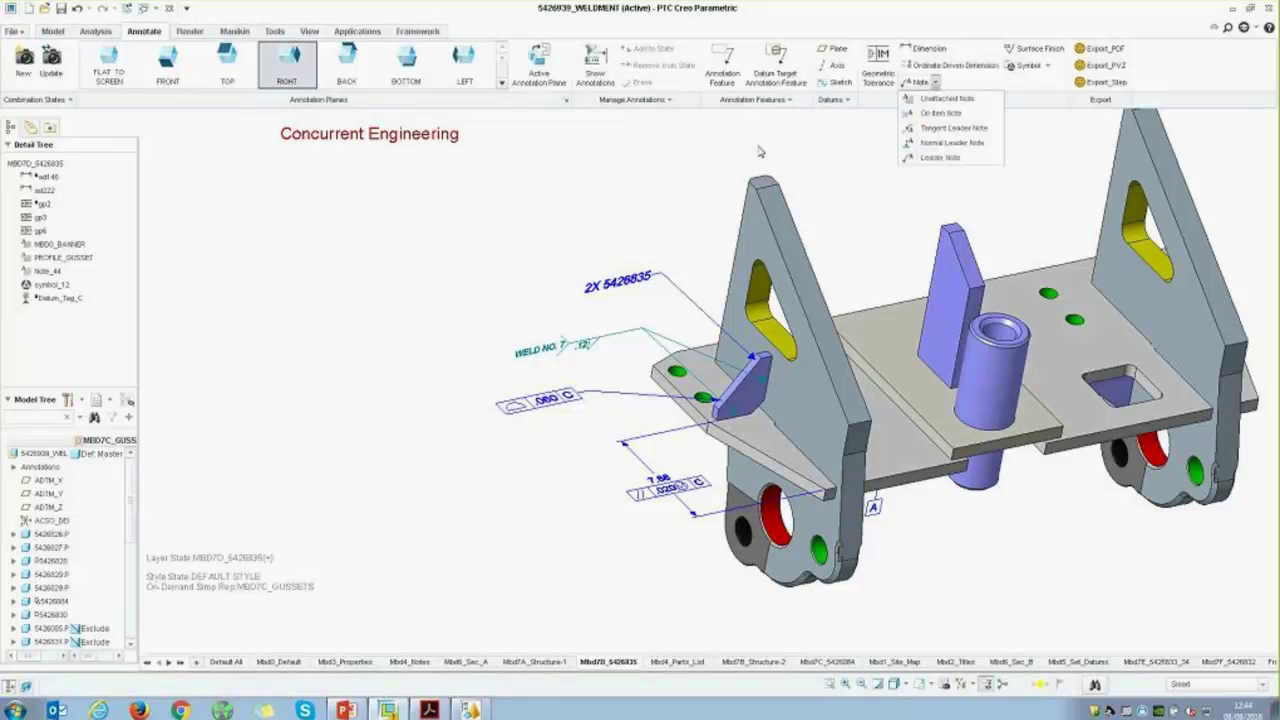
left_click(920, 108)
left_click(937, 82)
left_click(925, 104)
left_click(189, 185)
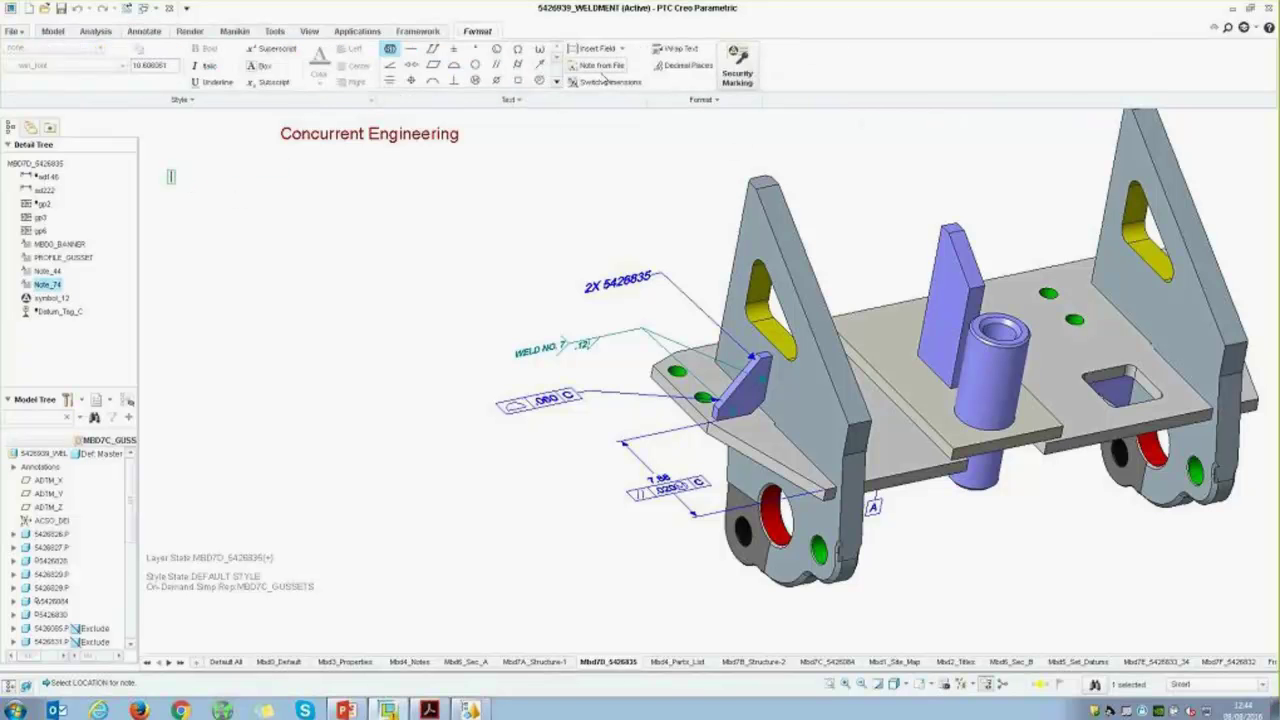
Fill the note with the user-instruction safety text imported from Safety.txt
left_click(601, 66)
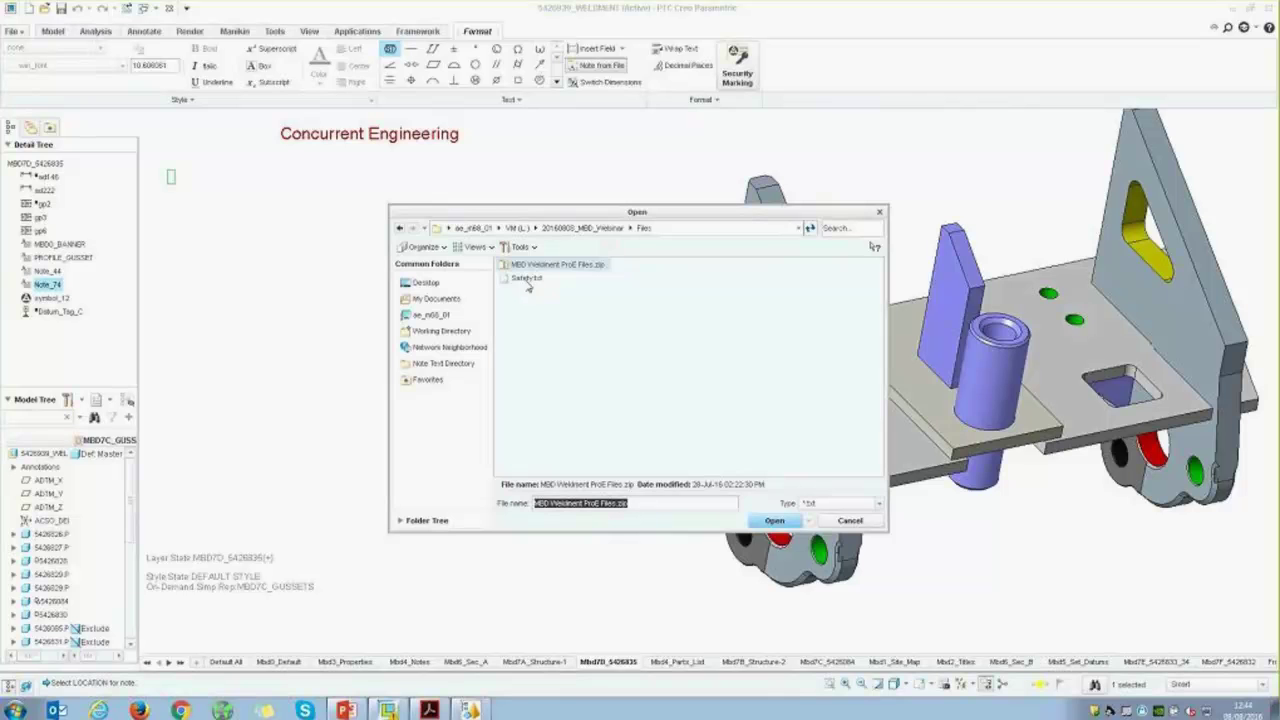
left_click(527, 278)
left_click(775, 521)
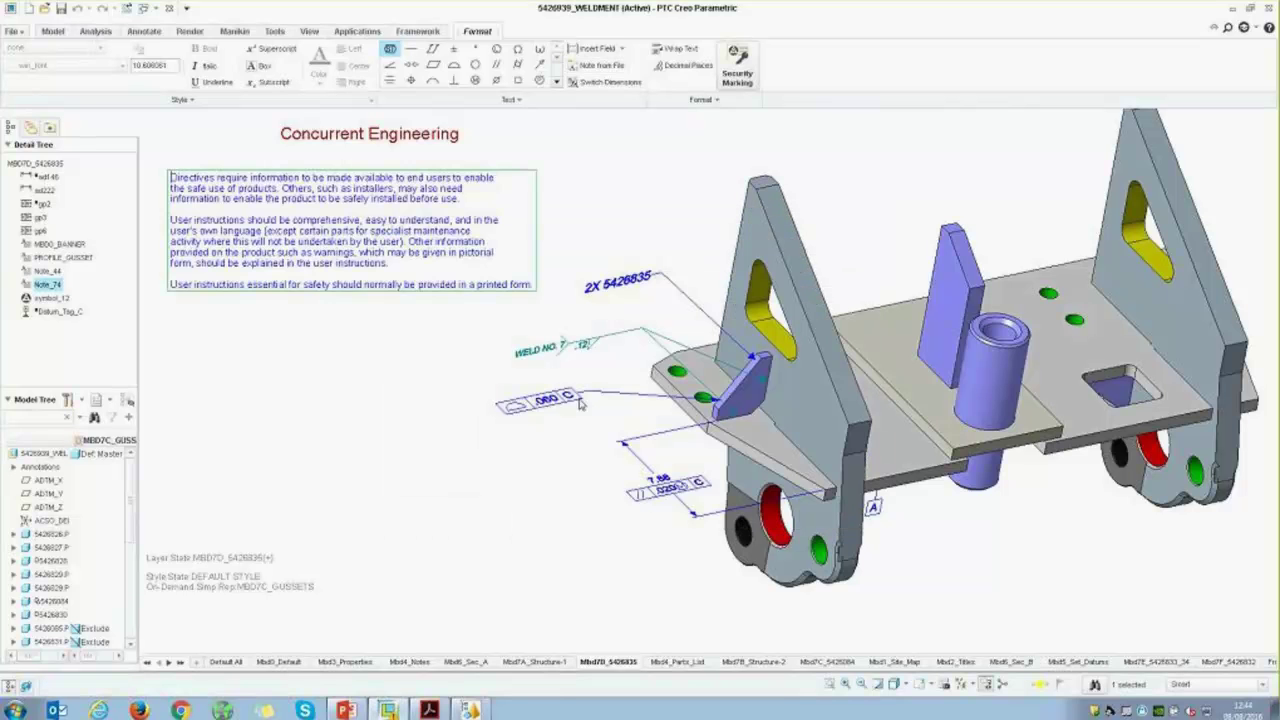
left_click(562, 218)
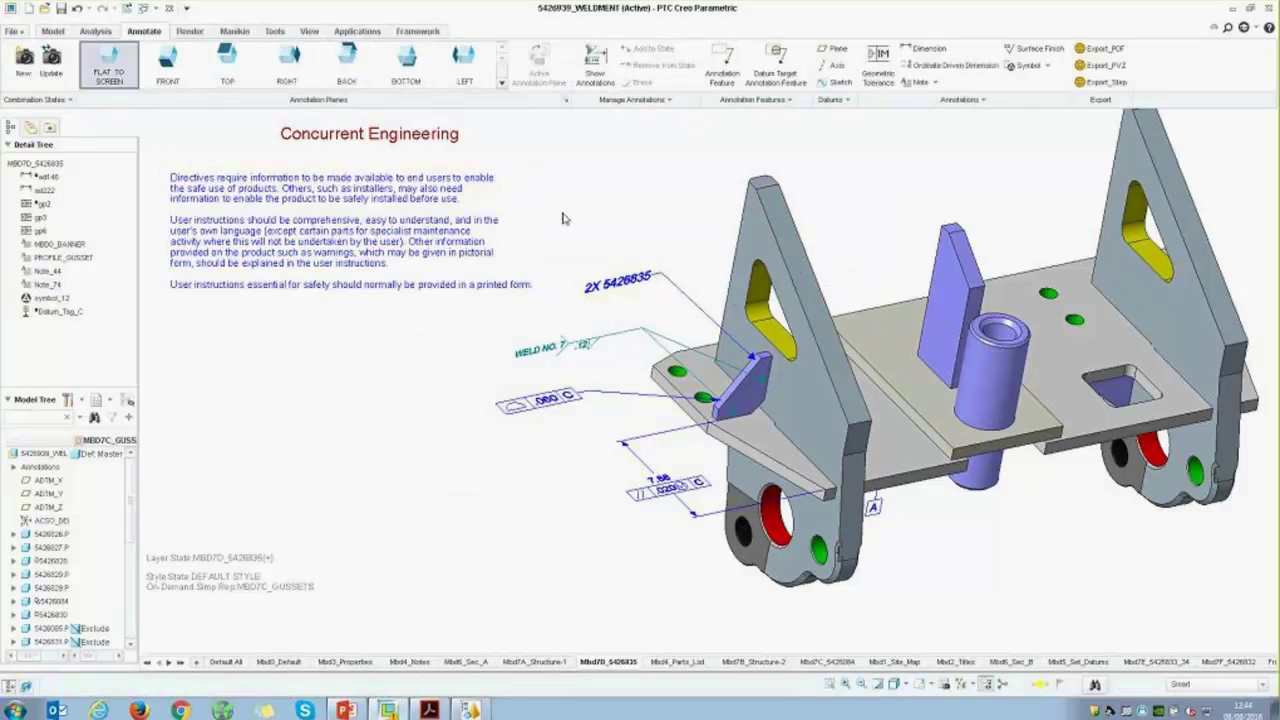